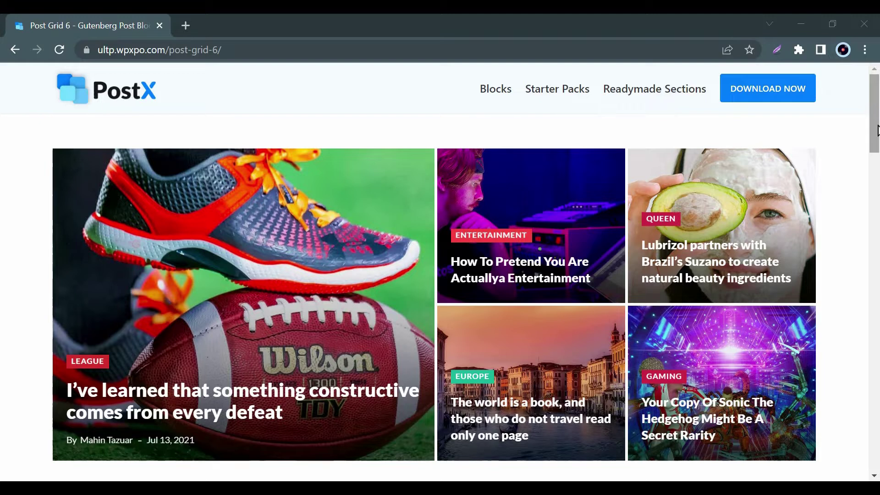
- Scroll down the search results and activate PostX – Gutenberg Post Grid Blocks
scroll(877, 131, down, 3)
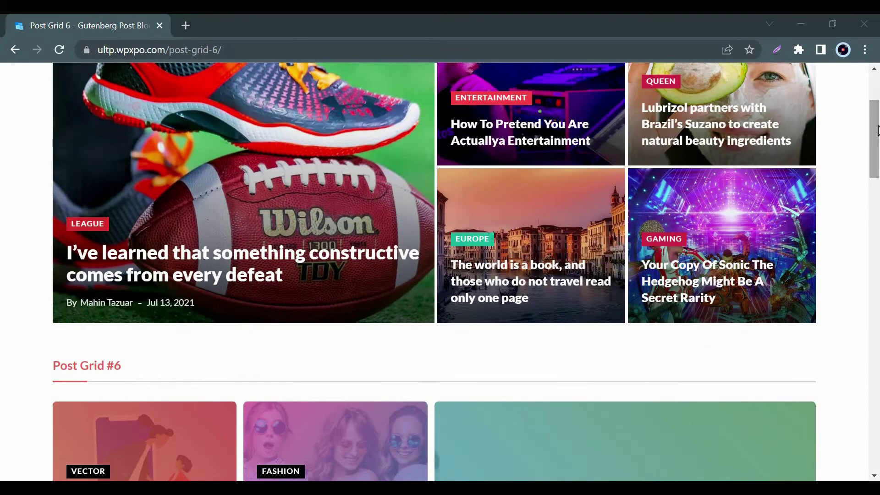
scroll(877, 131, down, 2)
scroll(877, 132, down, 3)
scroll(877, 134, down, 3)
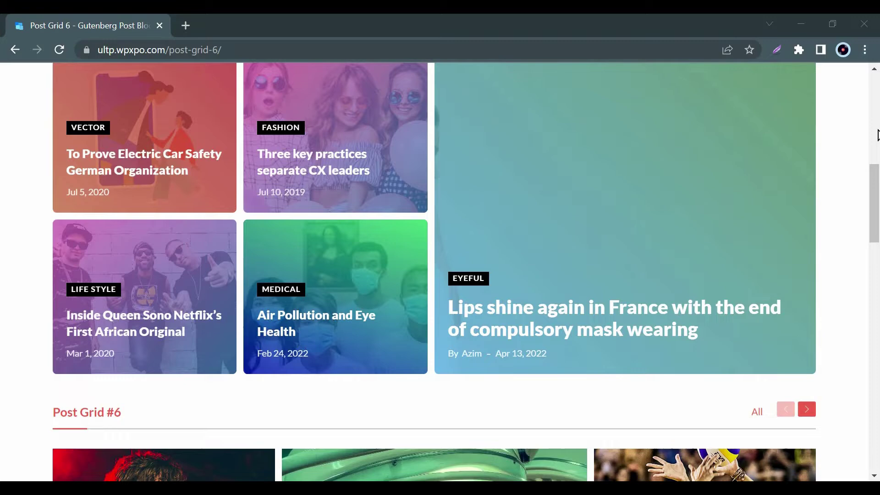
scroll(877, 135, down, 1)
scroll(877, 135, down, 3)
scroll(877, 135, down, 2)
scroll(877, 135, down, 3)
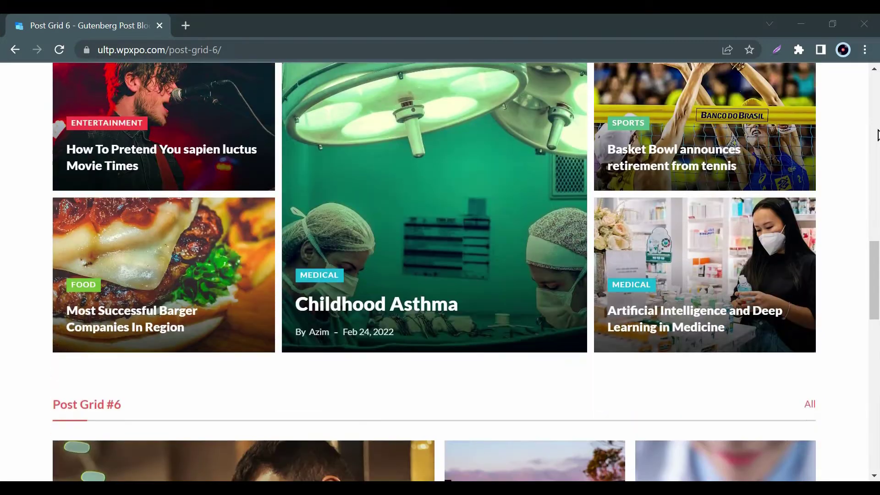
scroll(877, 135, down, 2)
scroll(877, 135, down, 1)
scroll(877, 135, down, 2)
scroll(877, 136, down, 1)
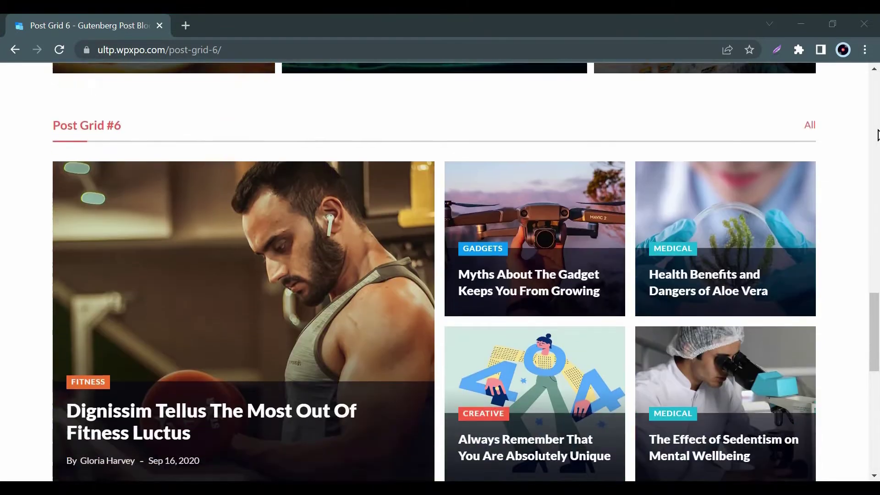
scroll(877, 136, down, 2)
scroll(877, 135, down, 1)
scroll(877, 135, down, 2)
scroll(877, 135, down, 1)
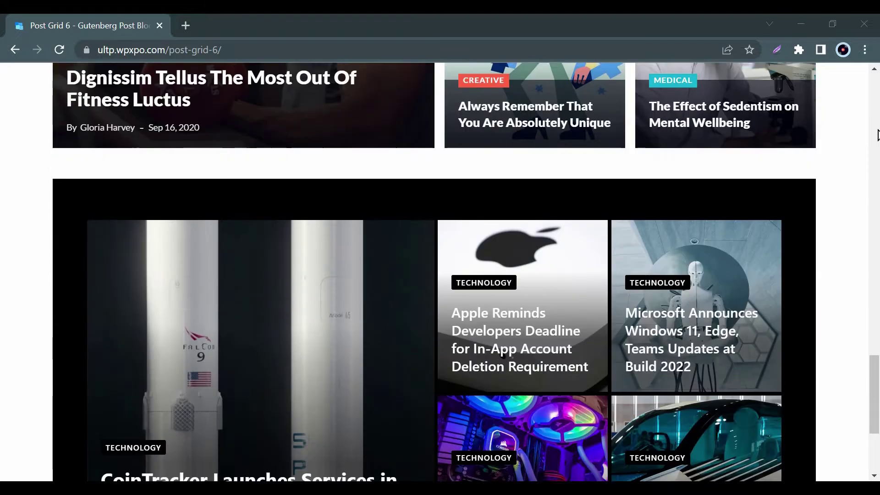
scroll(877, 136, down, 1)
scroll(877, 135, down, 1)
scroll(877, 135, down, 1)
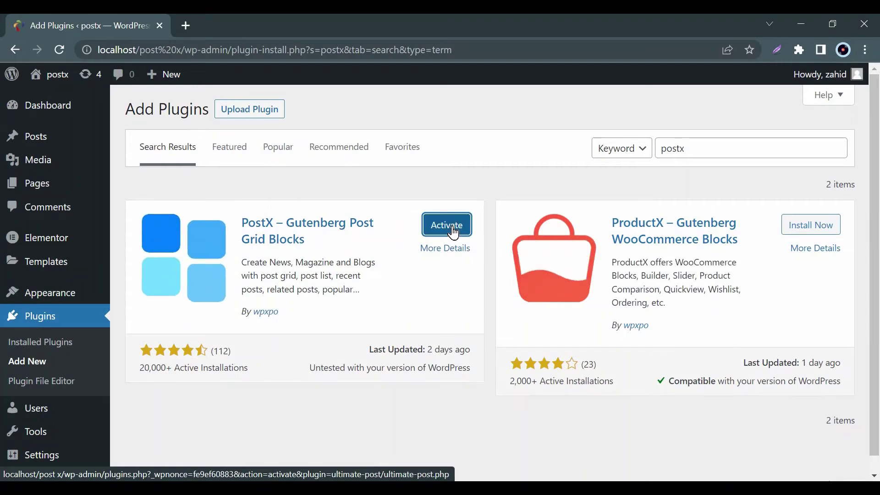
click(453, 233)
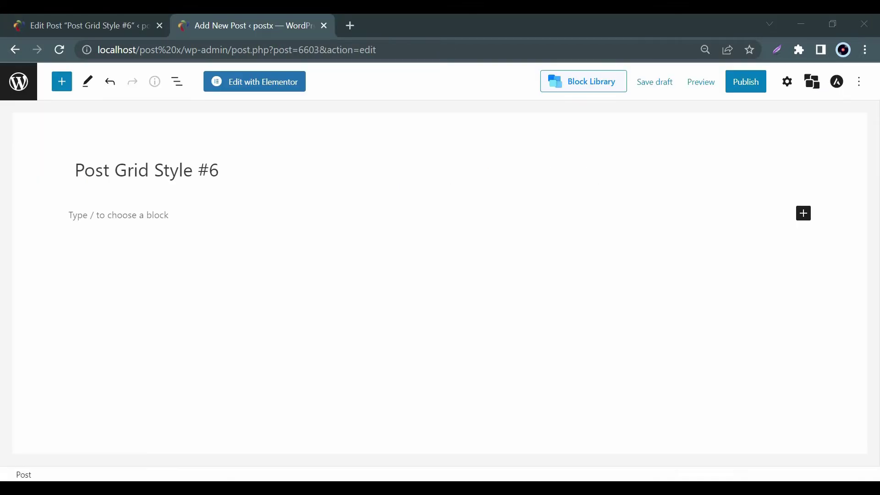
- Insert a Post Grid #6 block from the block library into the post
click(61, 82)
mouse_move(101, 405)
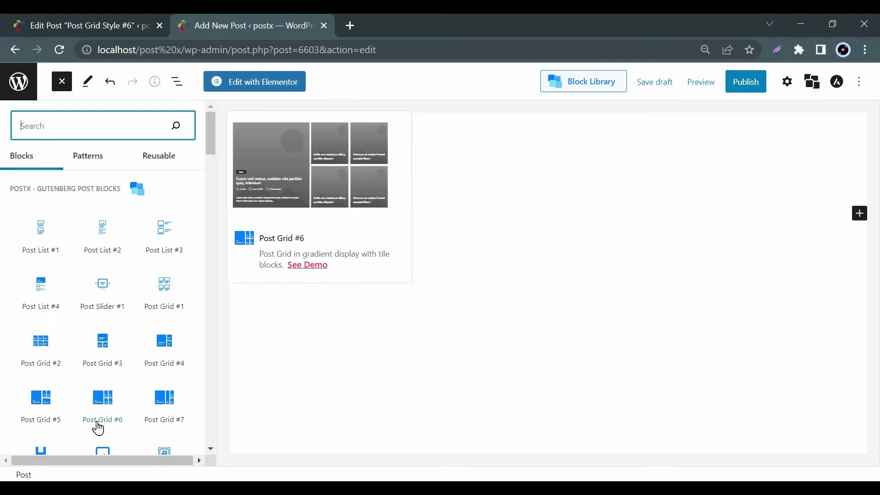
drag(99, 429, 460, 226)
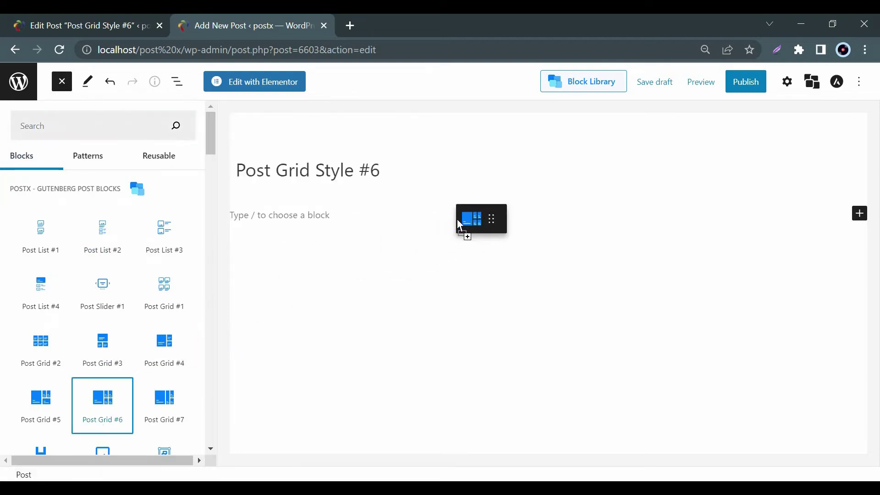
drag(460, 226, 460, 226)
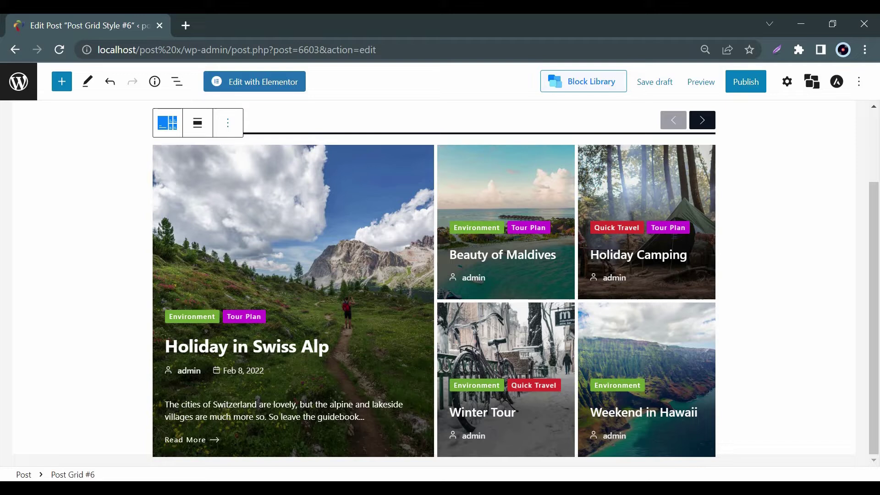
- Bring up the grid block's full settings in the sidebar
click(228, 123)
click(254, 157)
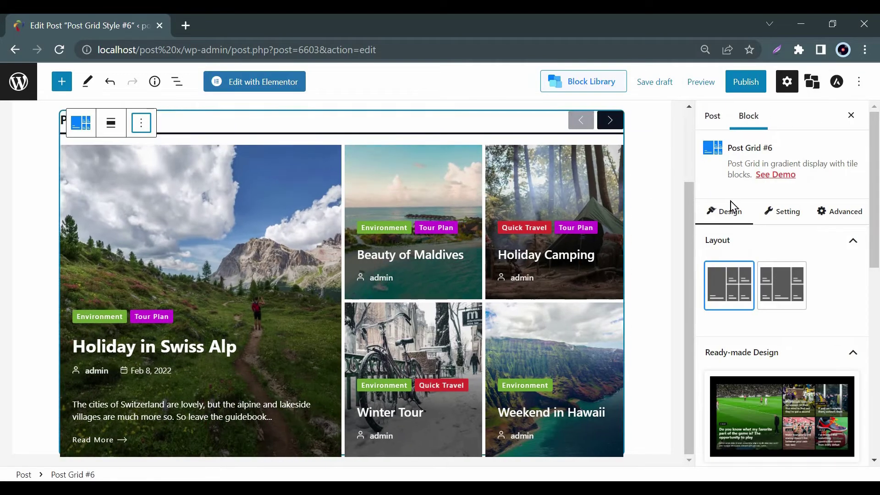
scroll(871, 183, down, 1)
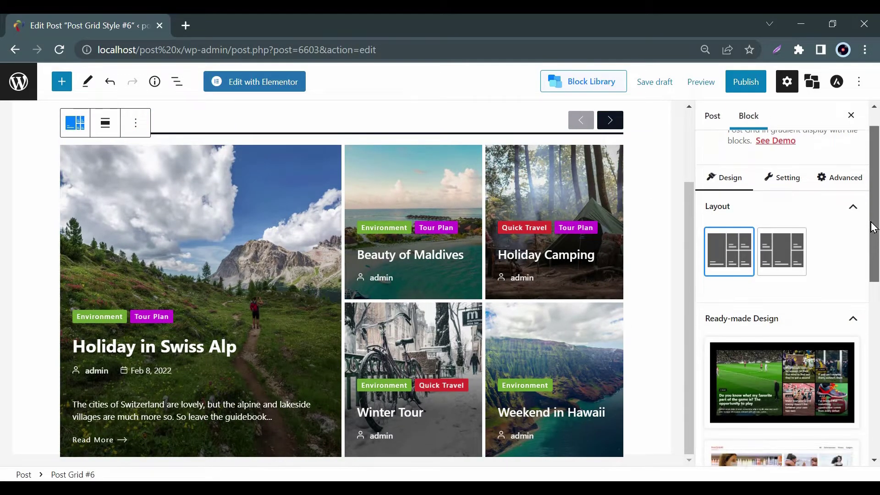
drag(873, 227, 879, 367)
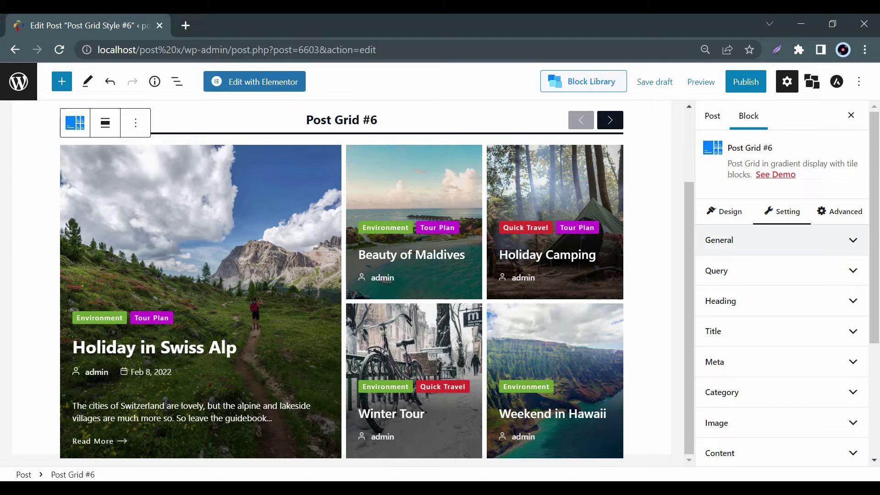
- Expand the General options and try adjusting the grid Gap slider
click(853, 240)
scroll(727, 205, down, 2)
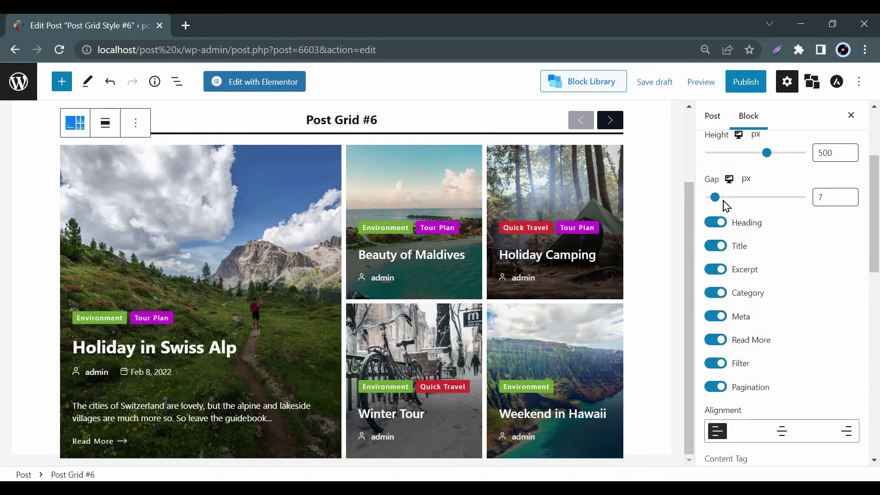
drag(718, 202, 720, 204)
- Toggle Heading, Title, Excerpt and Category off and back on
click(724, 227)
click(724, 225)
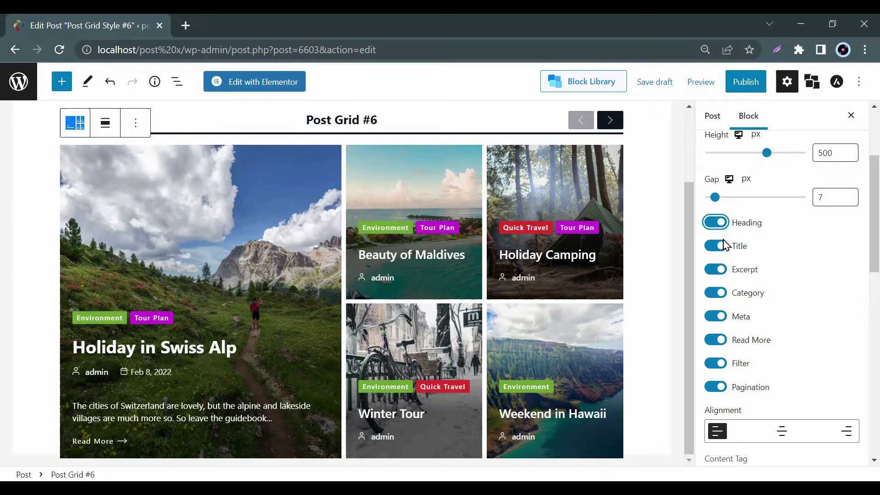
click(722, 250)
click(722, 249)
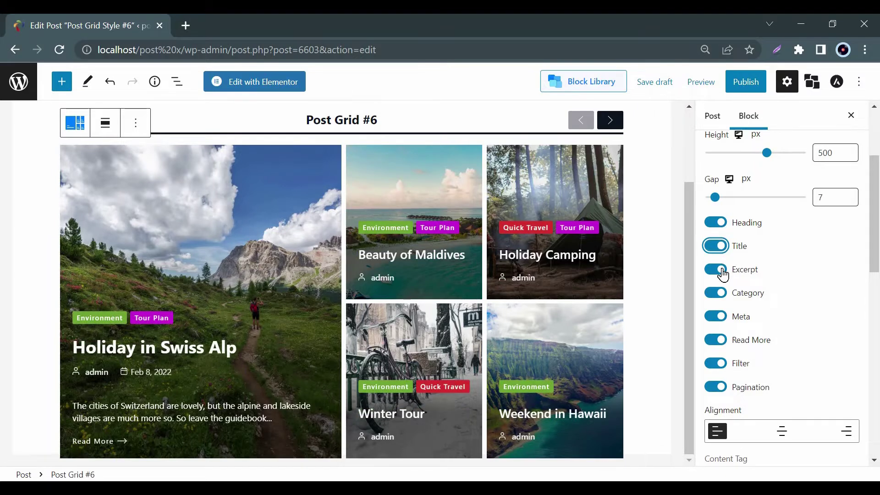
click(722, 271)
click(723, 274)
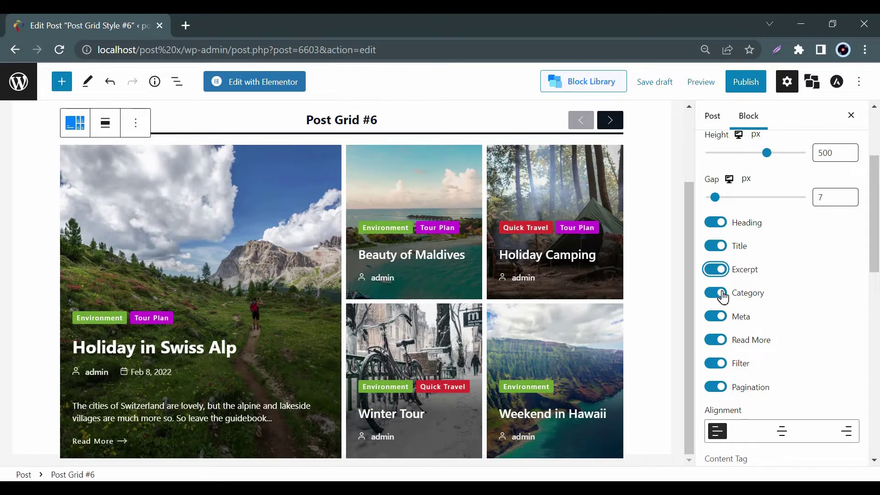
click(723, 297)
click(723, 297)
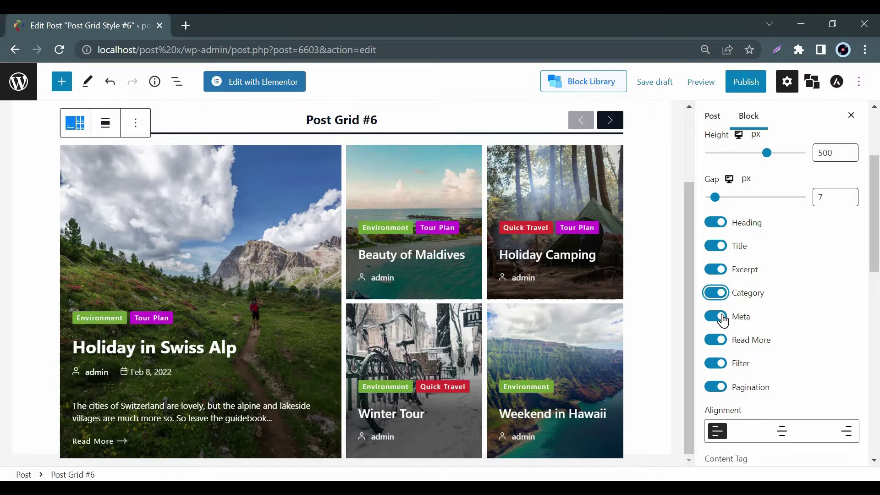
- Toggle the Meta line, then hide and restore the heading bar again
click(724, 320)
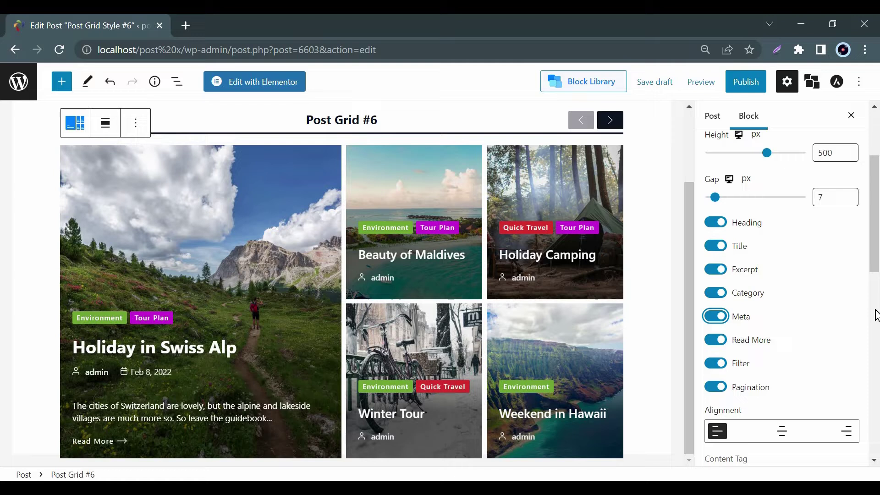
scroll(876, 315, up, 2)
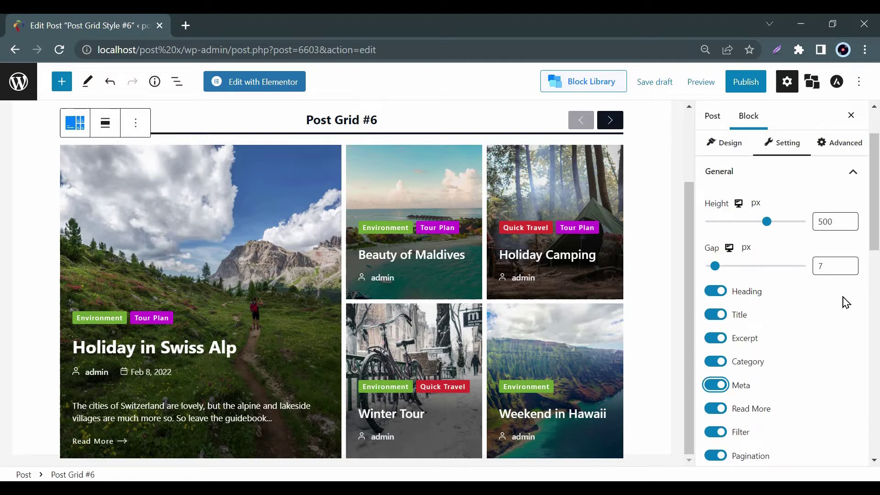
click(721, 298)
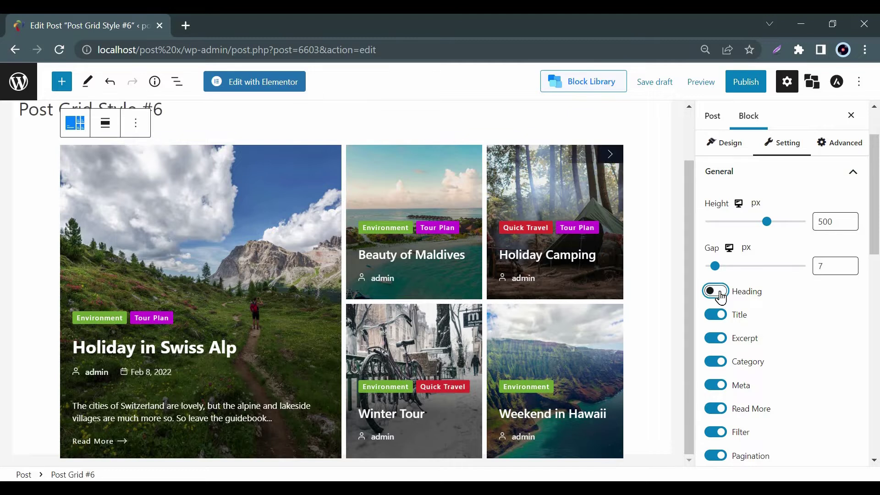
click(721, 297)
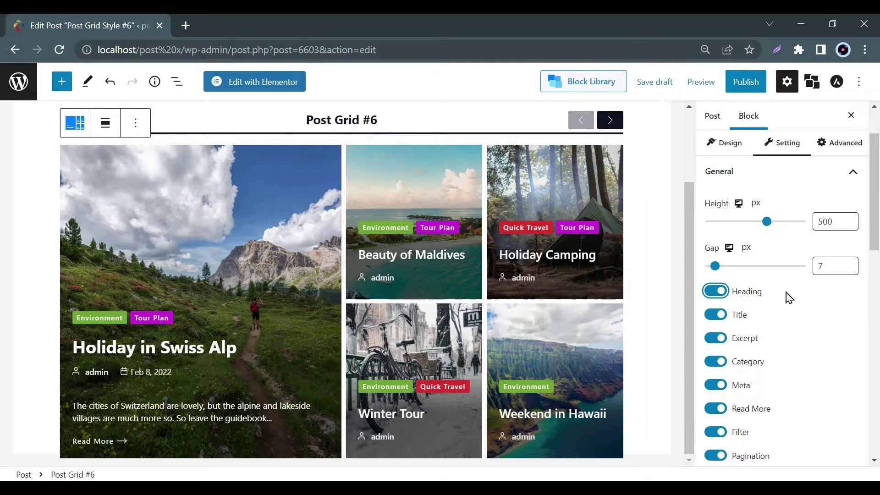
scroll(788, 298, down, 2)
scroll(789, 298, down, 1)
scroll(788, 298, down, 2)
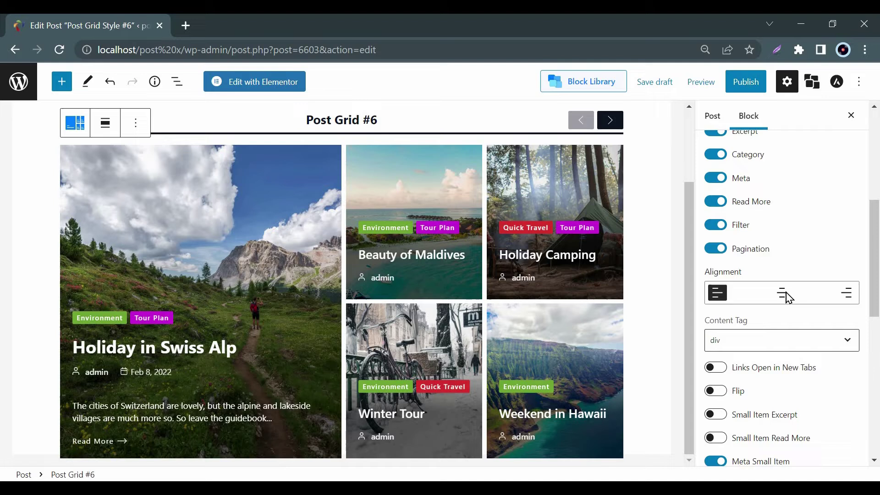
scroll(788, 298, down, 1)
scroll(788, 299, down, 2)
scroll(793, 321, down, 1)
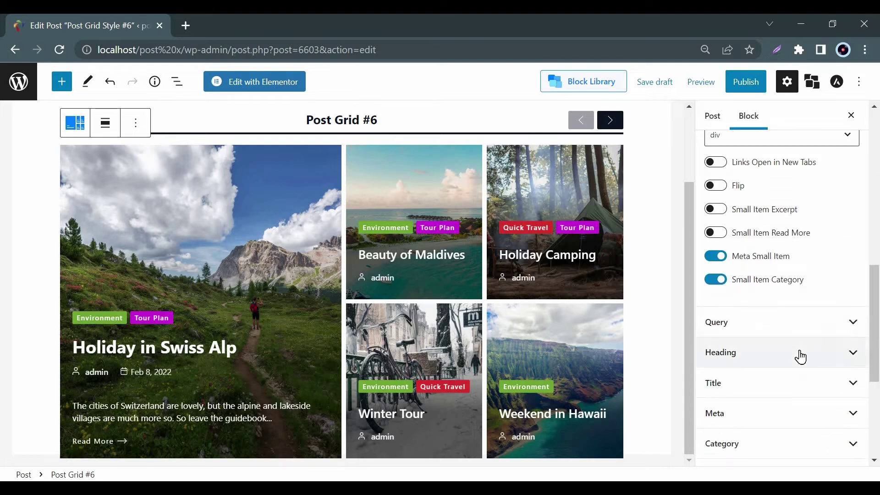
- Show author meta in the small grid items after trying excerpts and Read More
click(800, 356)
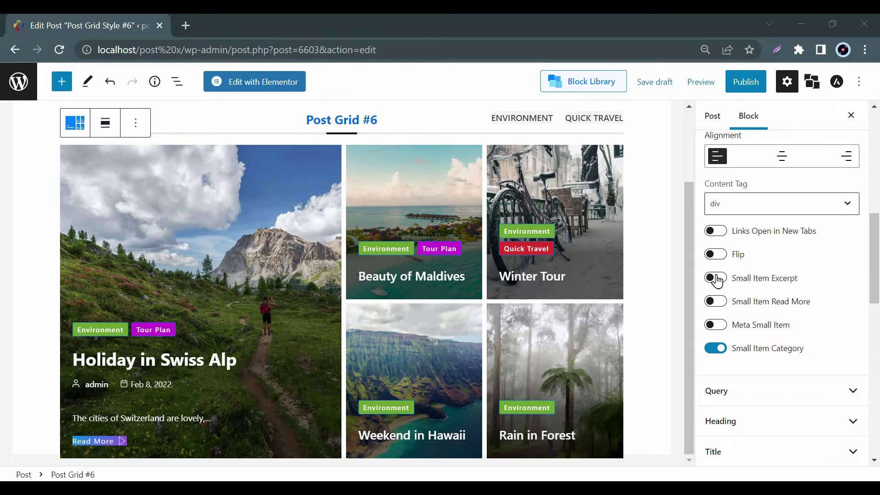
click(717, 279)
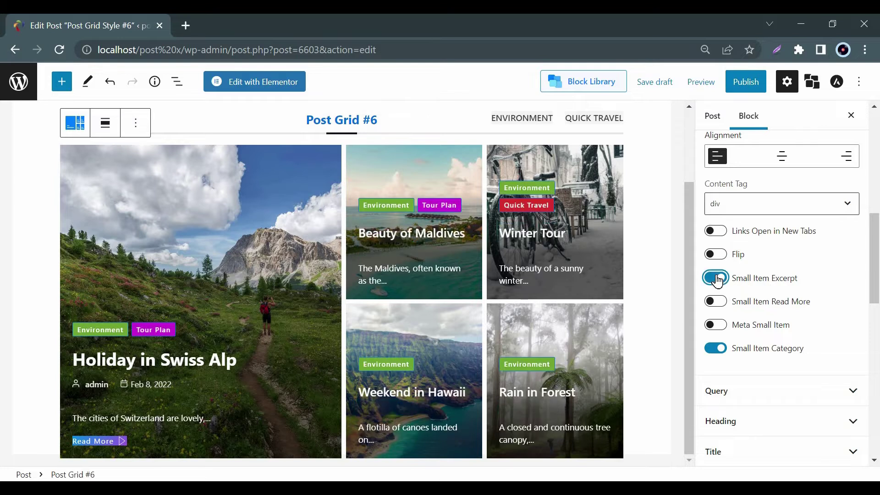
click(716, 302)
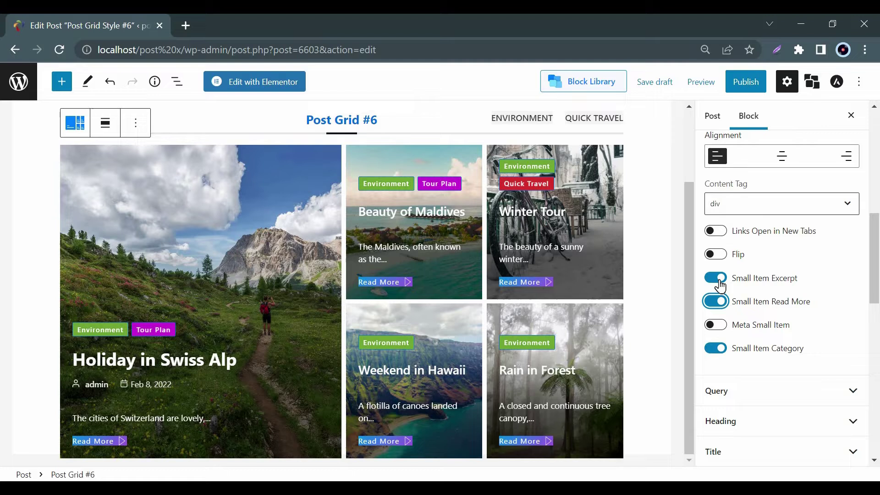
click(718, 279)
click(717, 301)
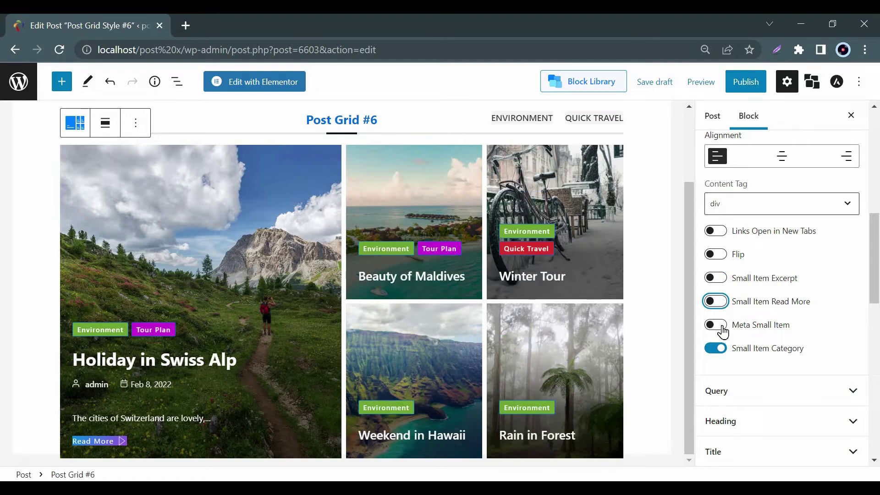
click(720, 326)
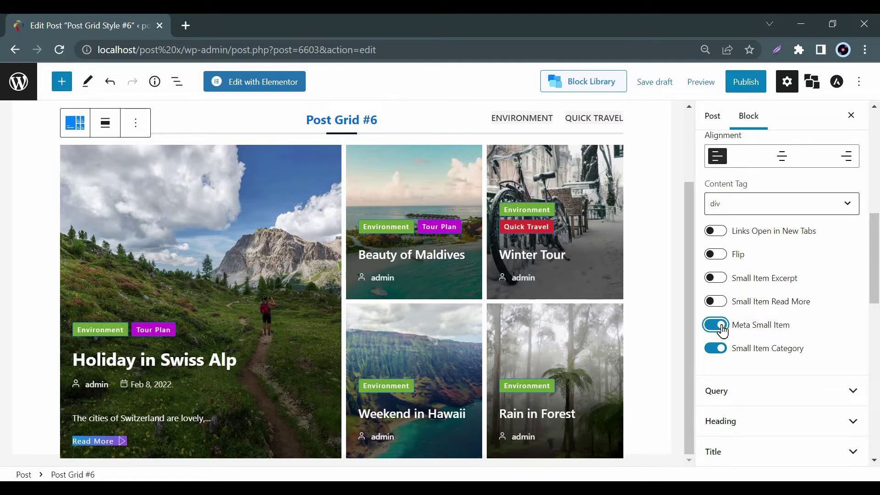
- Try Flip on the grid layout, then keep it unflipped
click(721, 260)
click(721, 260)
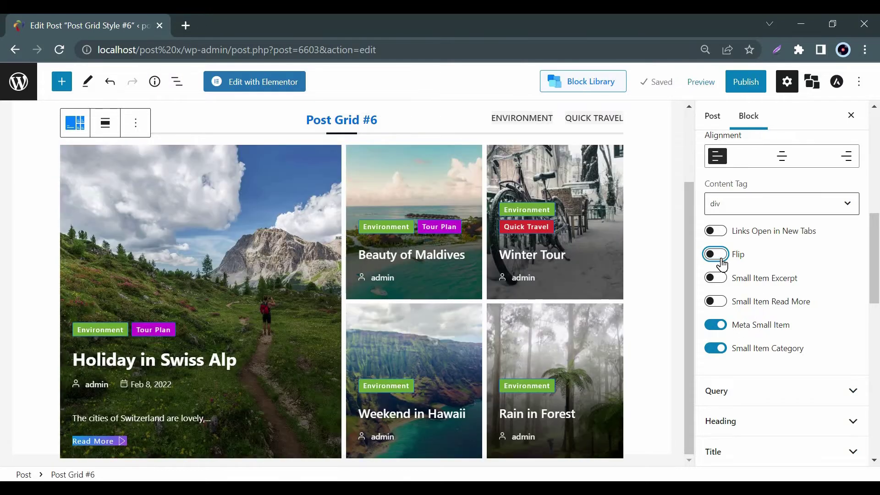
scroll(858, 171, down, 5)
- Expand the Query panel and keep Post as the post source
click(854, 149)
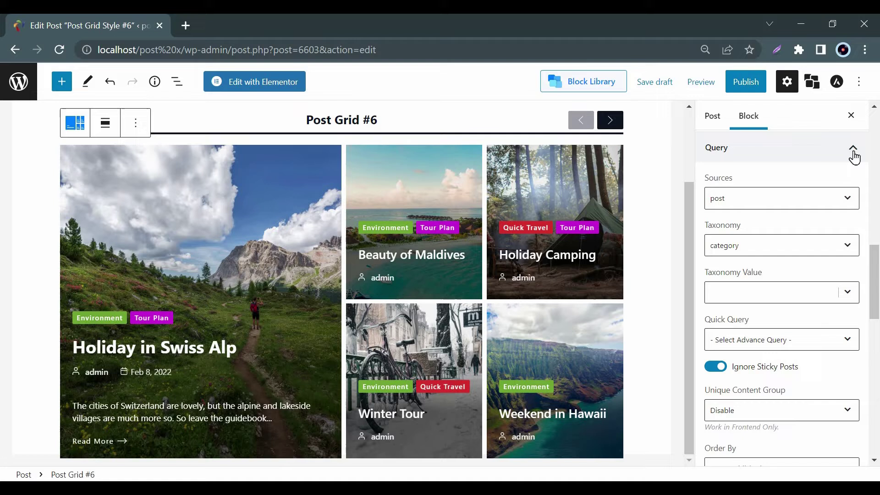
scroll(854, 157, down, 1)
scroll(853, 152, down, 1)
click(852, 145)
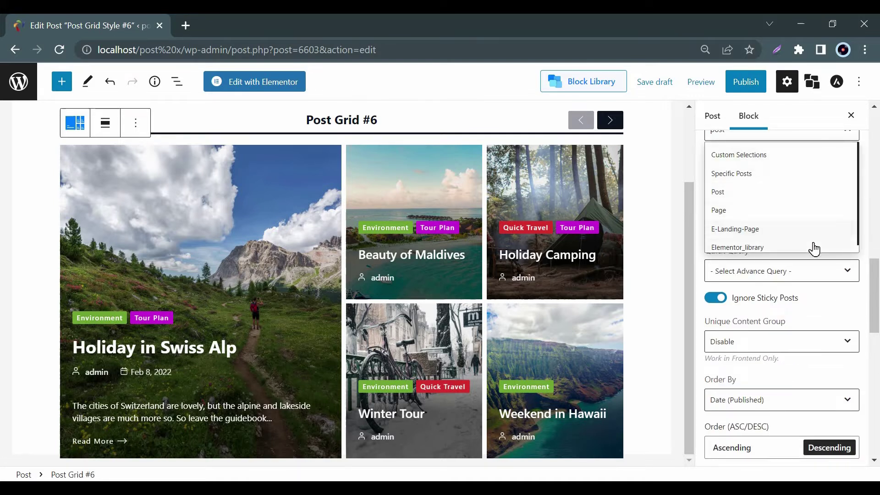
click(864, 229)
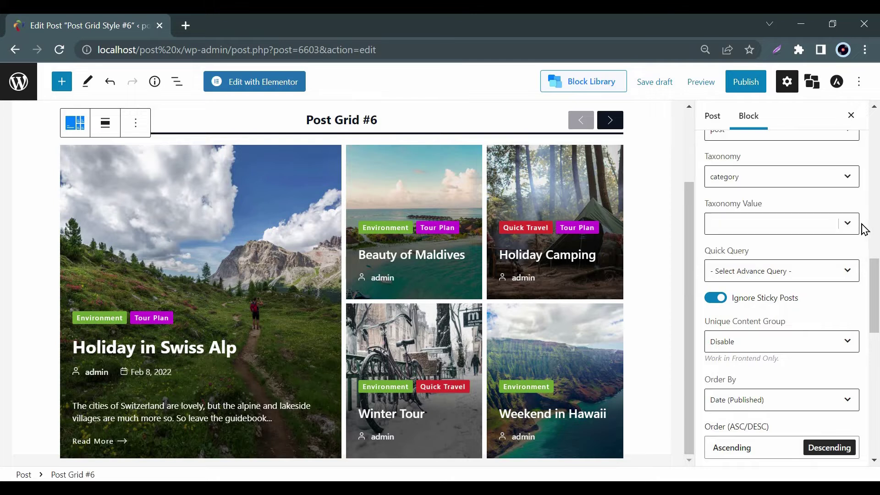
- Set Taxonomy to Multiple Taxonomy with Environment and Beauty as values
click(848, 183)
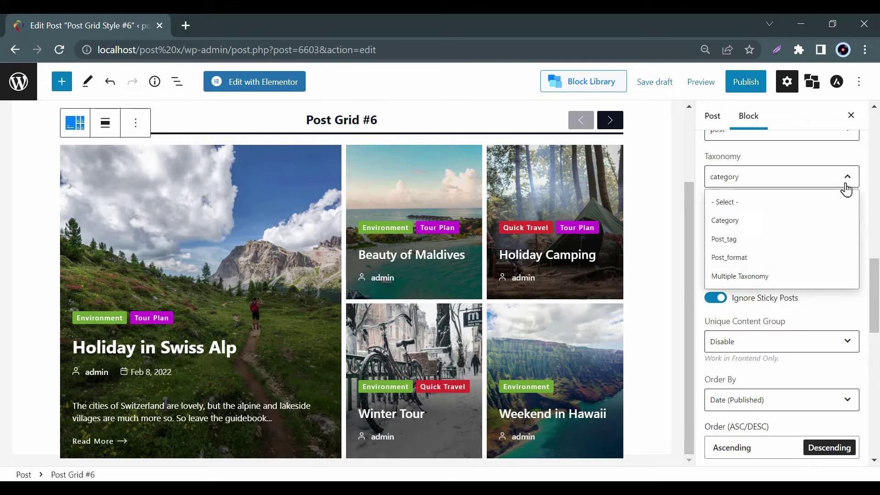
click(799, 281)
click(807, 223)
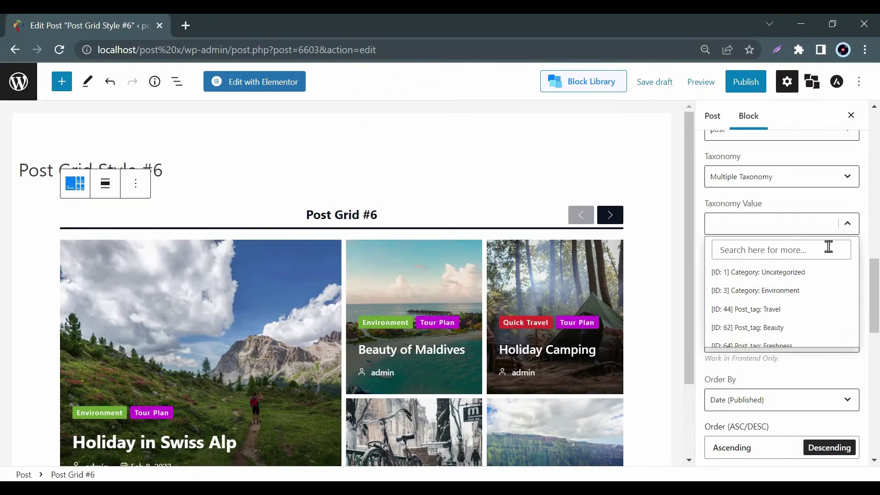
click(802, 291)
click(792, 311)
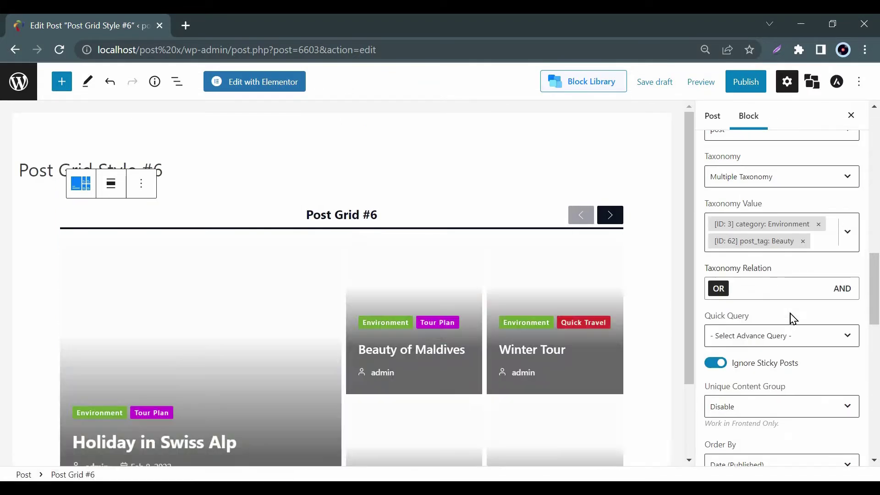
- Review the Quick Query presets and close them without choosing
scroll(830, 272, down, 1)
scroll(843, 268, down, 1)
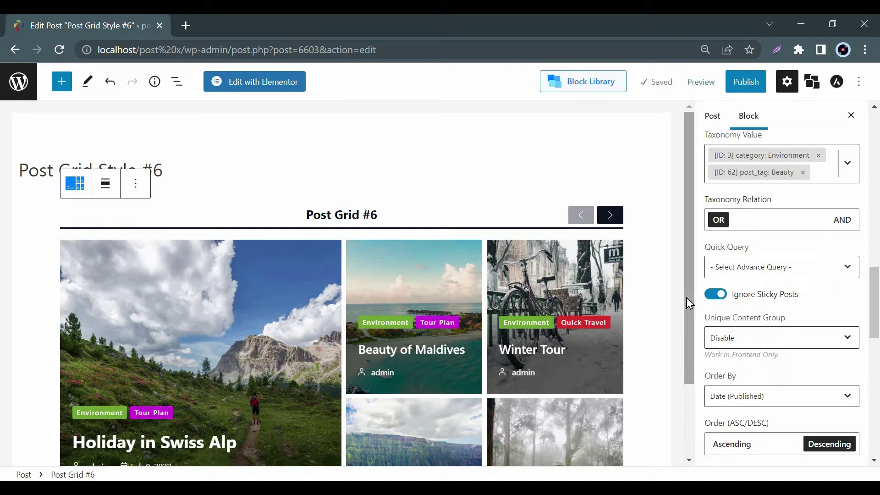
scroll(686, 345, down, 2)
scroll(686, 345, down, 3)
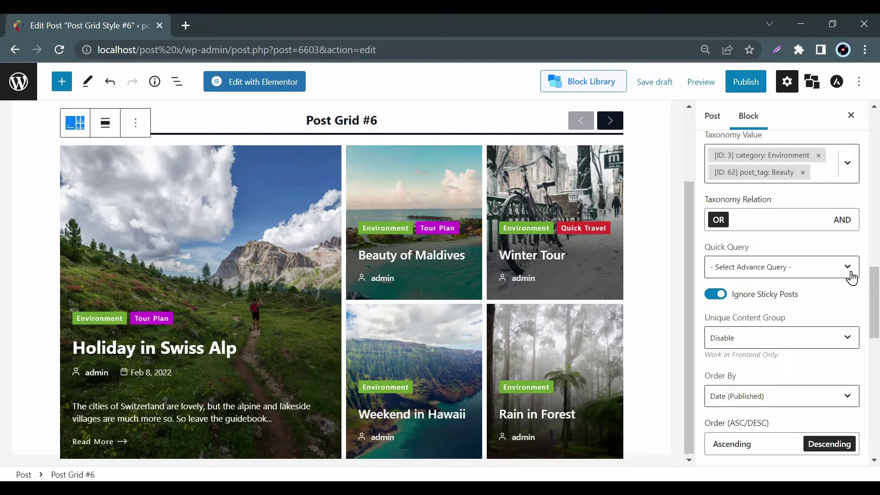
click(852, 277)
scroll(837, 321, down, 3)
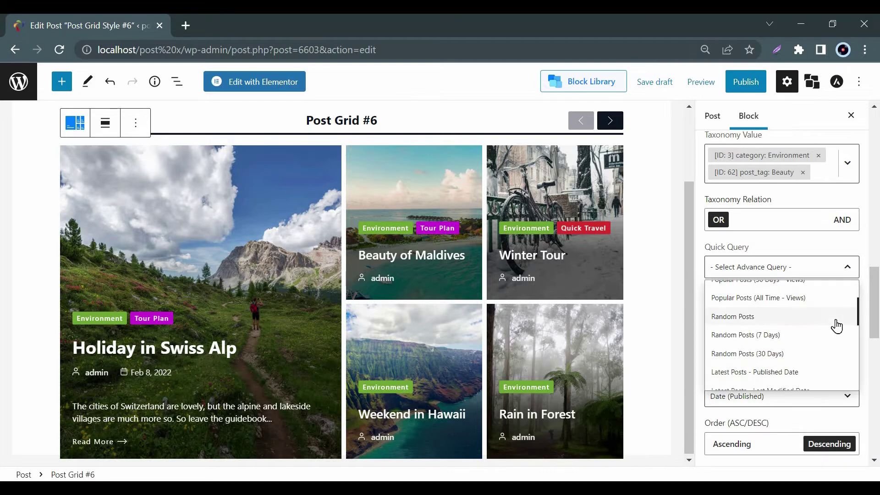
scroll(837, 326, down, 3)
scroll(837, 326, down, 3)
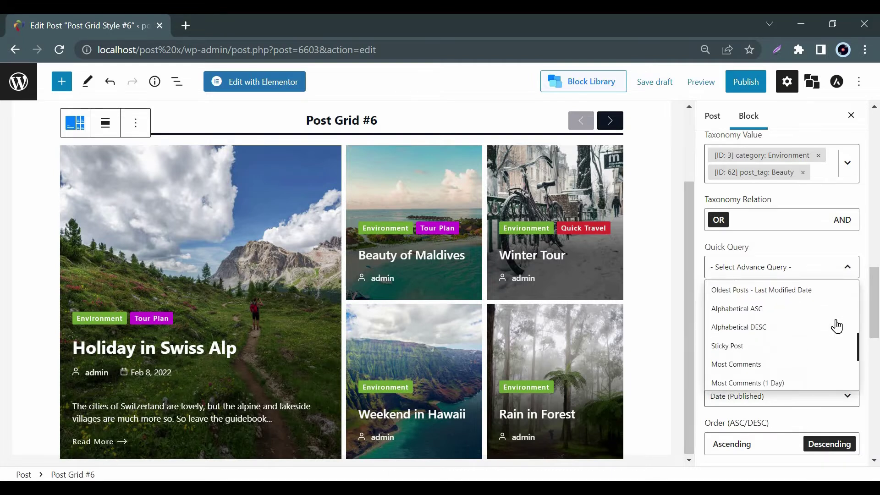
scroll(835, 324, down, 2)
key(Escape)
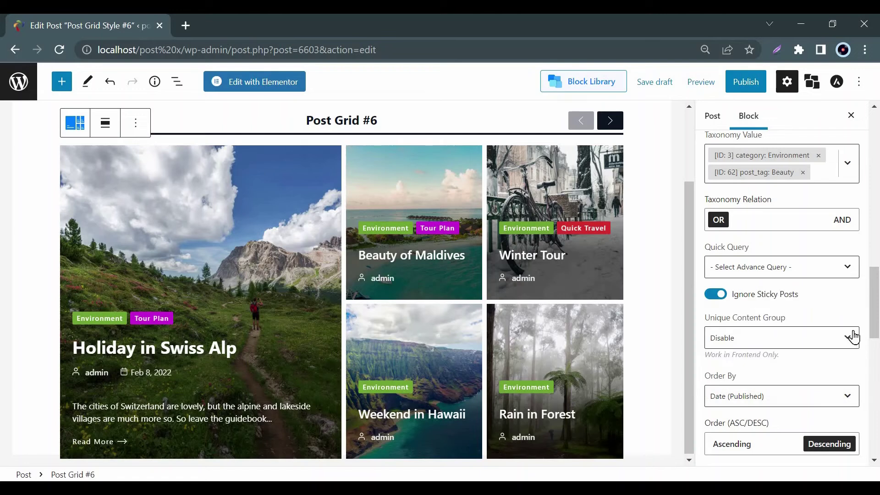
- Keep Unique Content Group disabled and sorting by Date (Published)
click(852, 339)
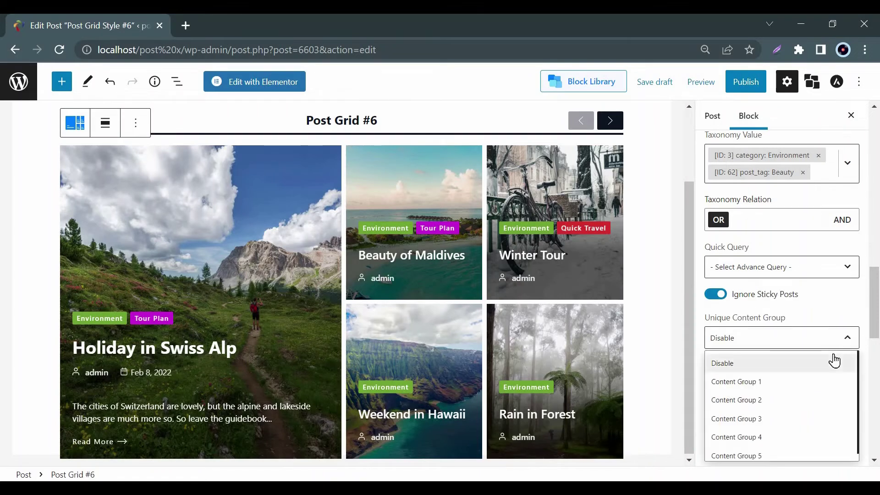
scroll(834, 361, down, 1)
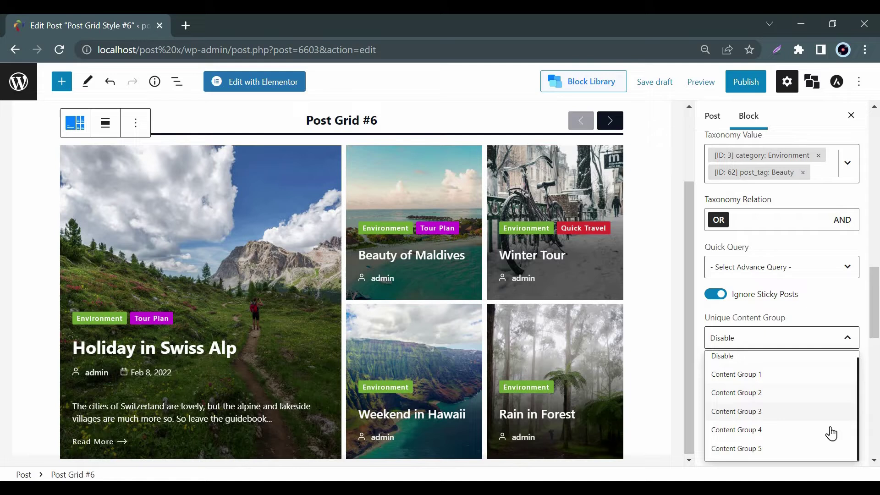
click(869, 417)
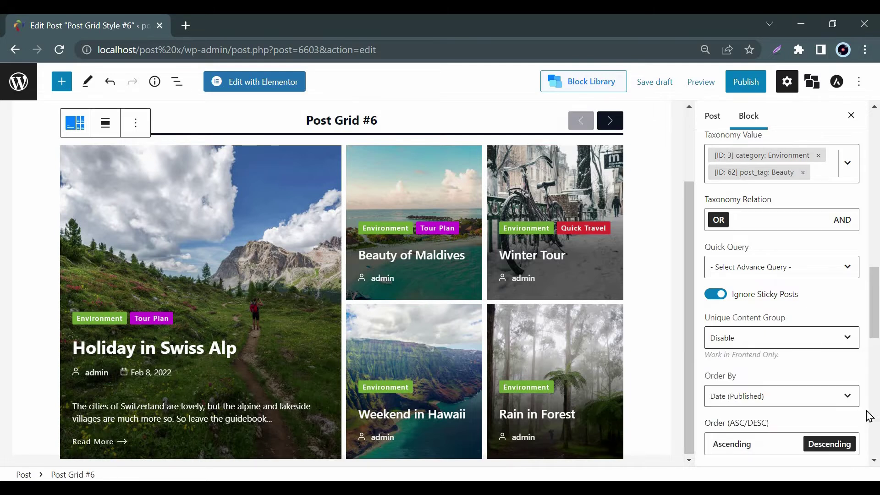
scroll(867, 415, down, 2)
click(854, 337)
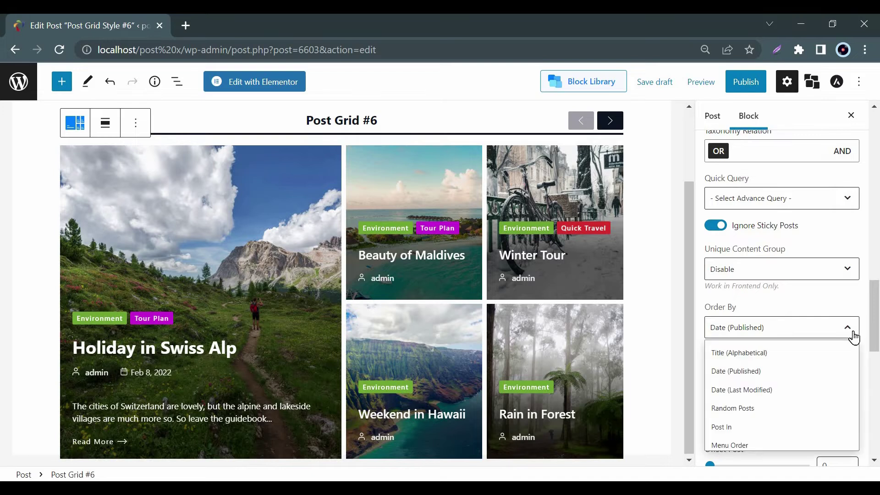
scroll(839, 357, down, 2)
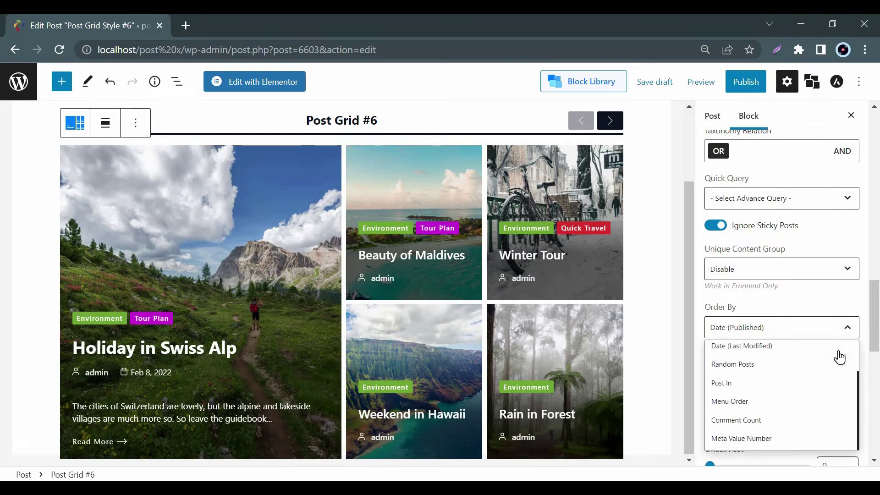
click(866, 378)
scroll(866, 378, down, 2)
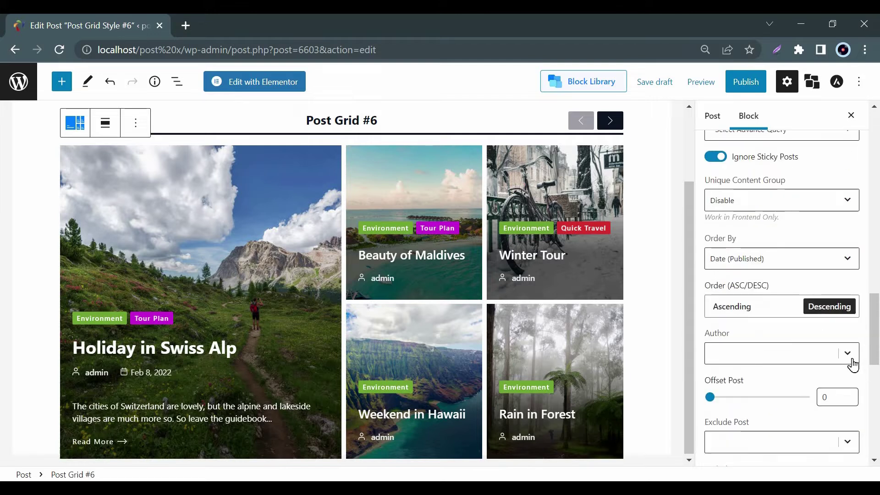
- Leave the author, excluded posts, terms and authors filters unchanged
click(849, 360)
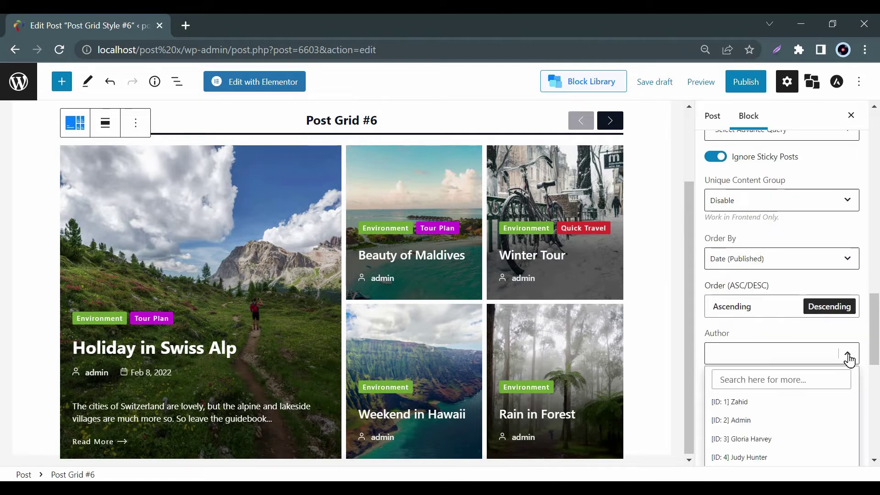
click(849, 361)
scroll(850, 359, down, 2)
scroll(851, 360, down, 1)
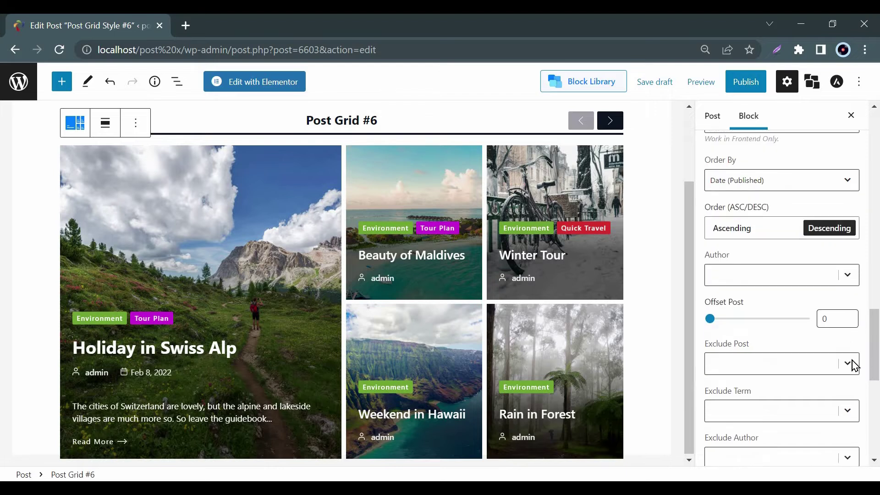
scroll(853, 353, down, 1)
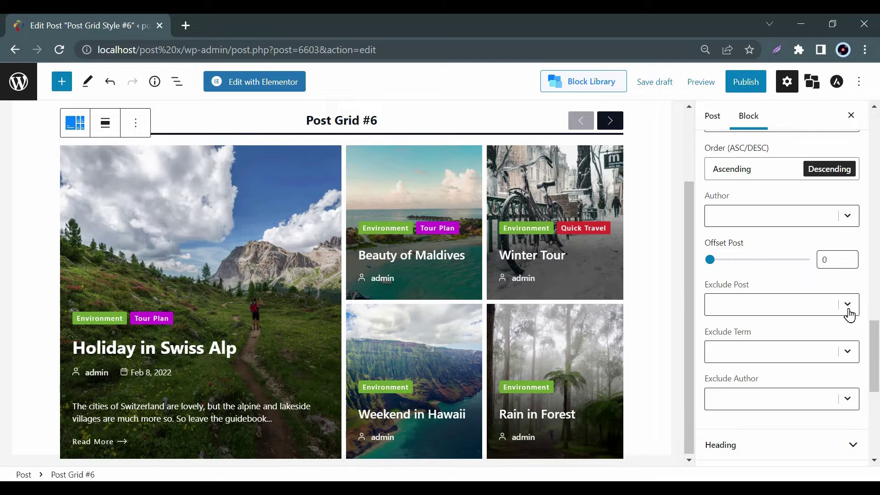
click(849, 315)
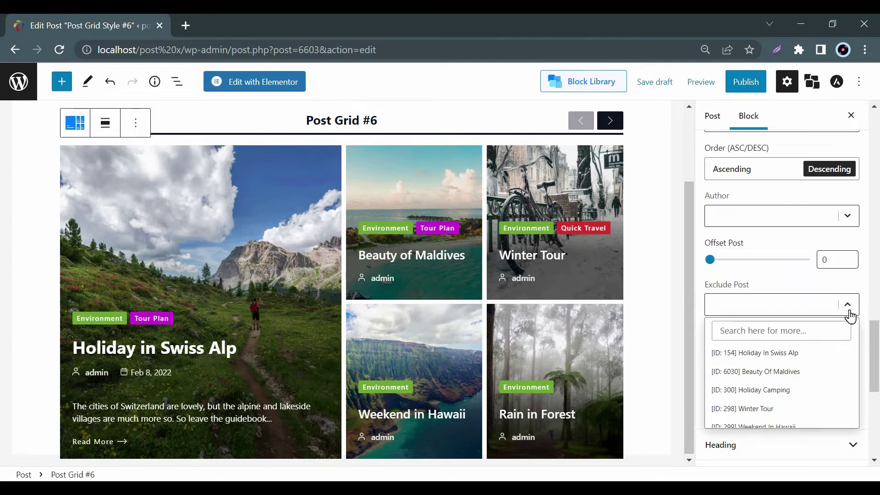
click(849, 314)
click(851, 353)
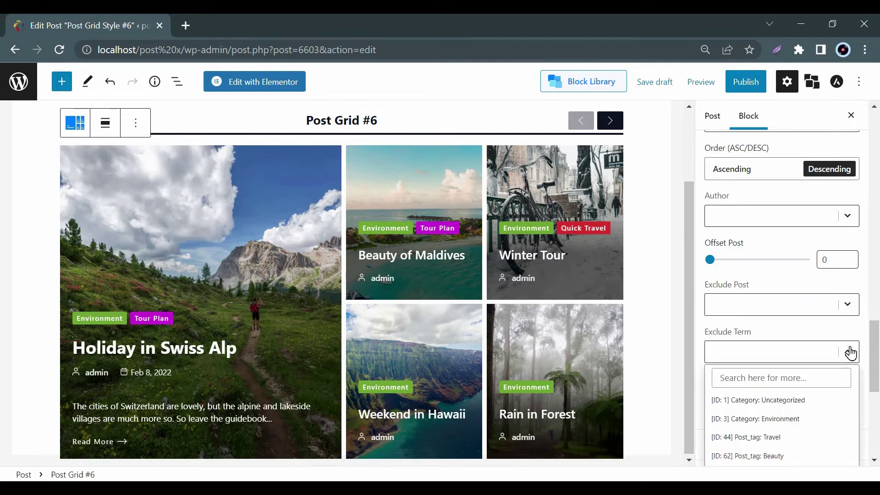
click(851, 353)
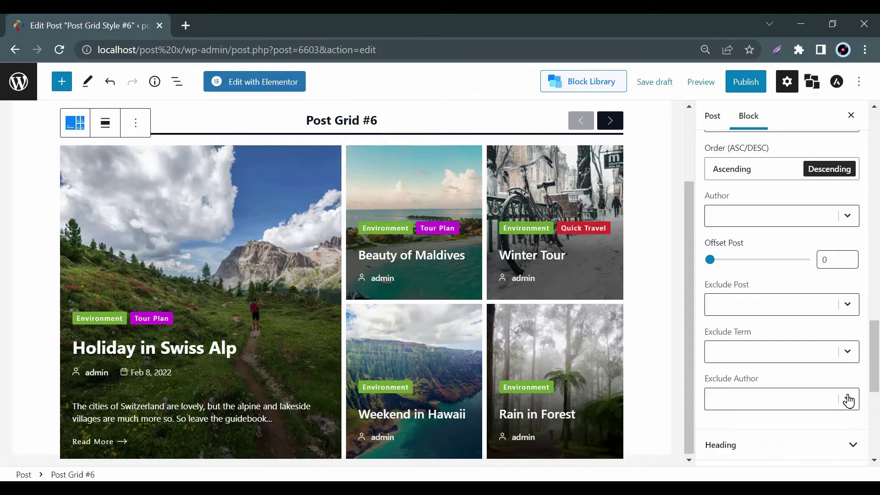
click(849, 400)
click(851, 445)
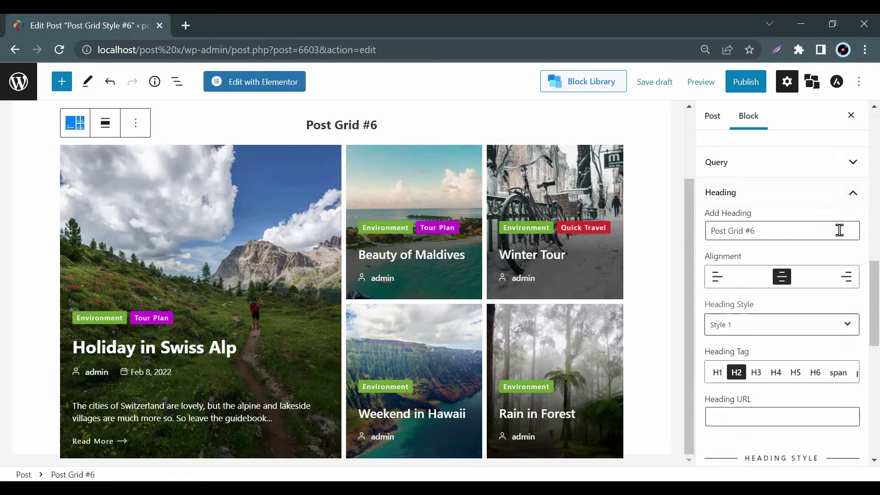
- Try right alignment, recentre the heading, and apply heading Style 8
click(843, 285)
click(783, 279)
click(832, 324)
scroll(817, 387, down, 3)
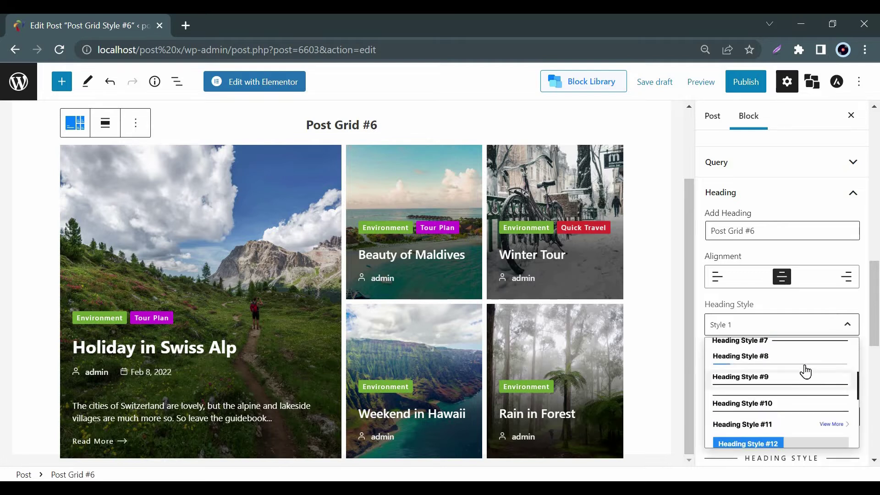
click(806, 368)
- Make the heading text blue and close the colour picker
scroll(844, 353, down, 2)
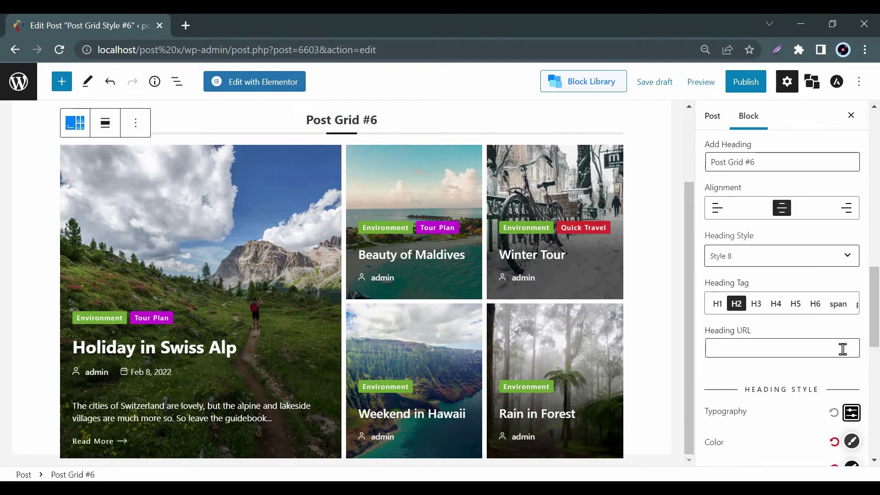
scroll(846, 366, down, 2)
click(851, 376)
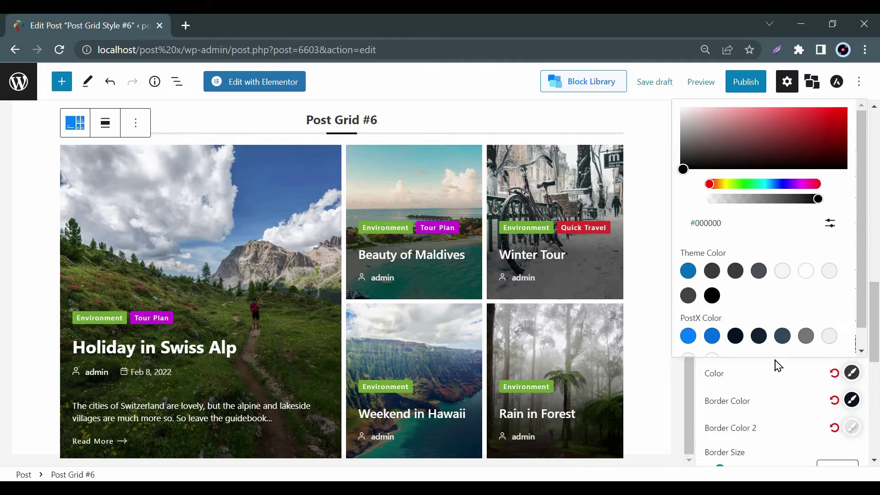
click(713, 337)
click(847, 382)
scroll(851, 383, down, 2)
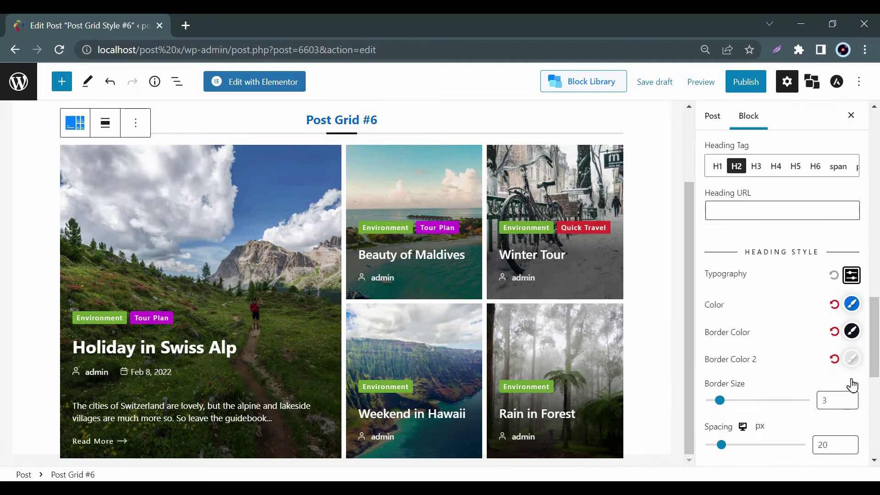
scroll(851, 383, down, 2)
scroll(852, 384, down, 2)
scroll(855, 384, down, 2)
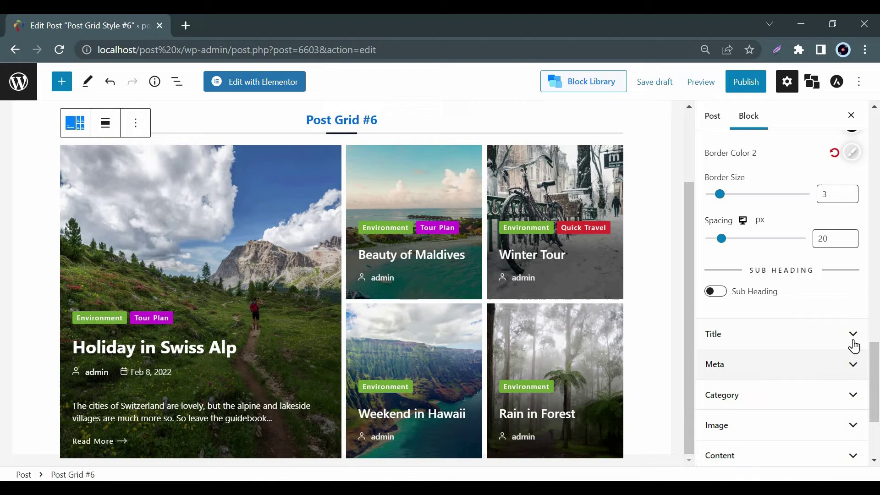
- Expand the Title settings and glance at the Large Title typography
click(854, 344)
scroll(855, 346, down, 2)
scroll(856, 345, down, 2)
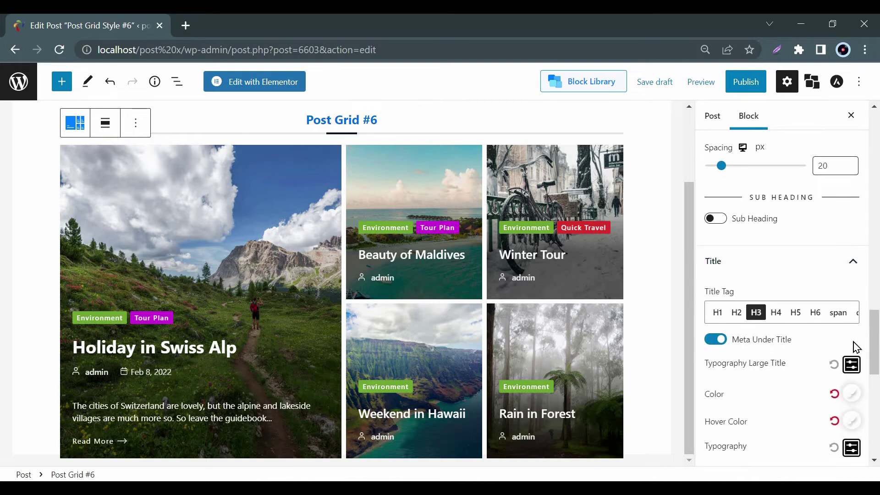
click(852, 303)
click(851, 312)
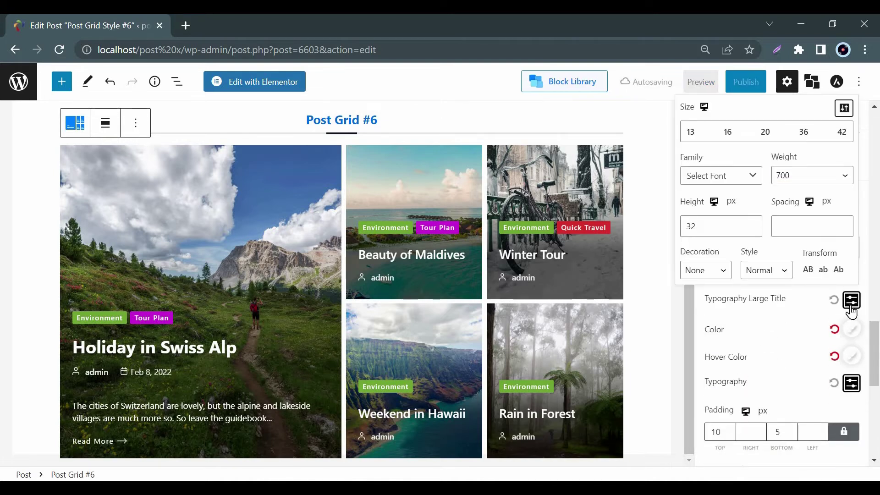
- Try blue post titles, then set them back to white
click(851, 334)
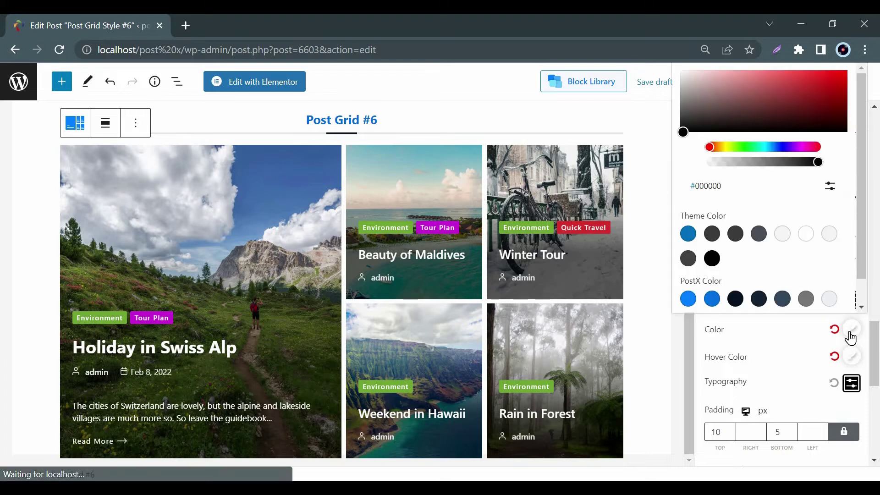
click(716, 302)
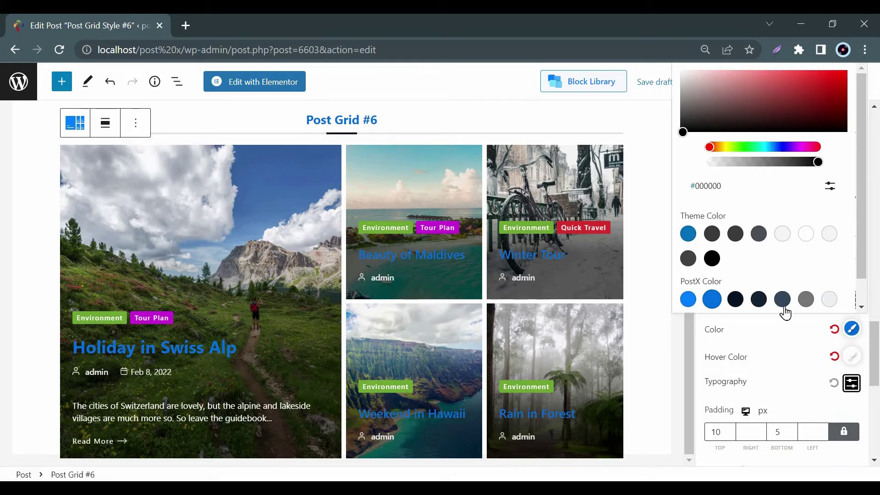
click(829, 302)
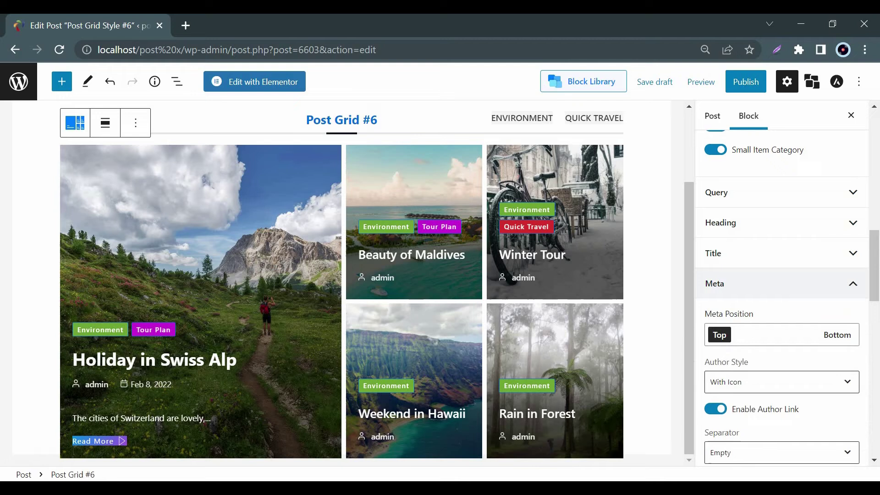
- Add Reading Time to the meta items shown on each post
scroll(850, 293, down, 2)
scroll(849, 291, down, 2)
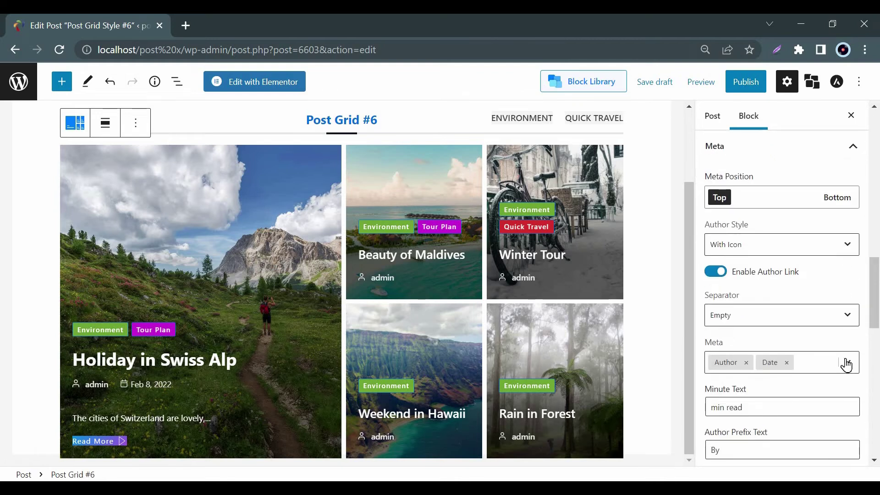
click(846, 365)
scroll(831, 387, down, 2)
scroll(797, 406, down, 2)
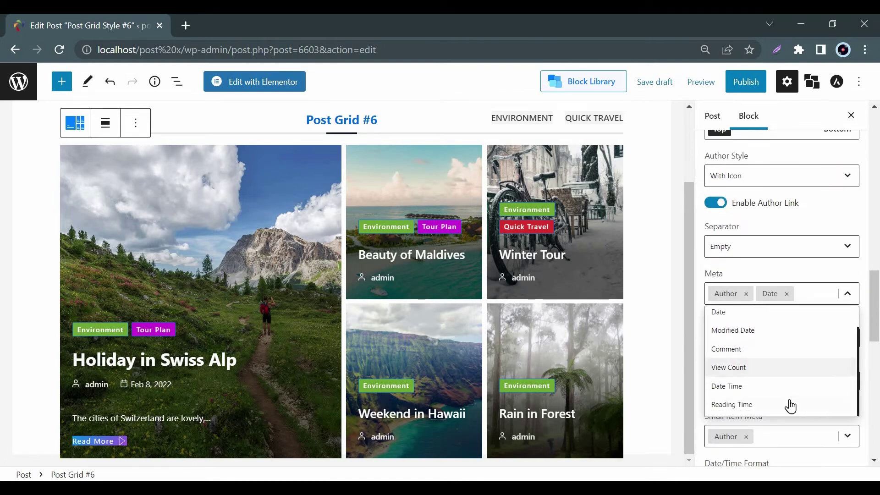
click(790, 405)
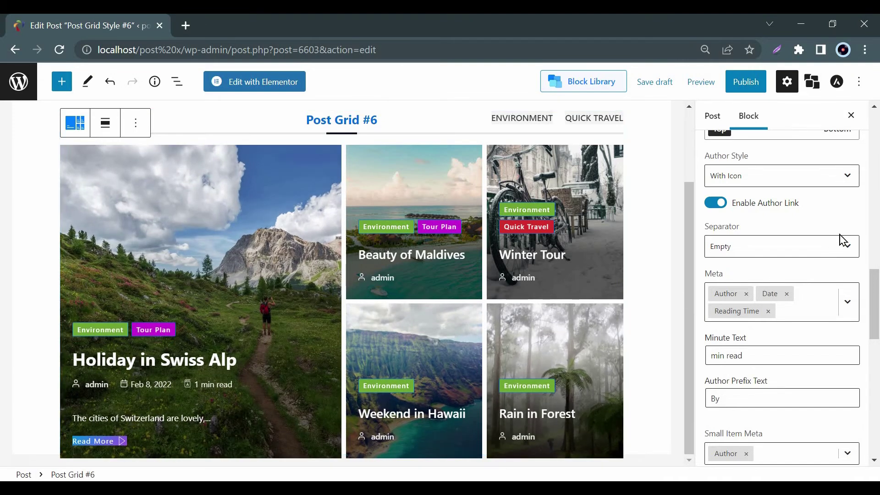
- Try Meta Position Bottom, then keep the meta line at the Top
scroll(842, 240, up, 2)
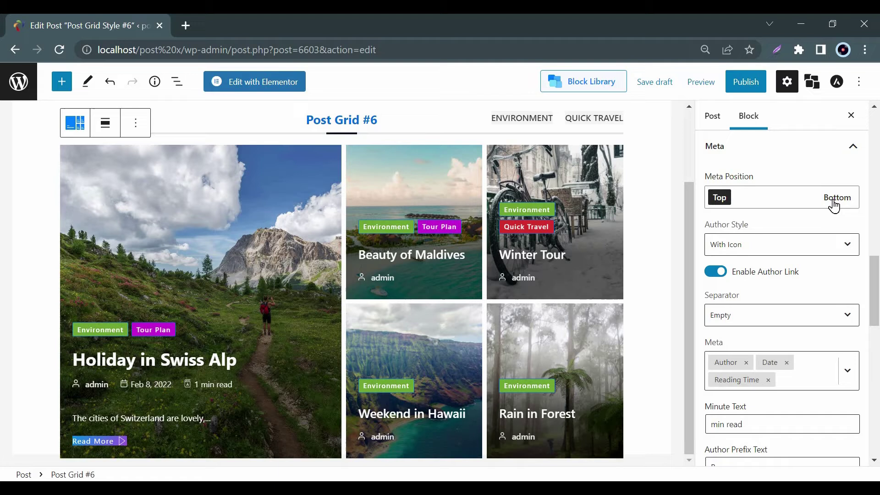
click(834, 204)
click(720, 202)
- Set the meta separator to Slash and check the meta Typography options
scroll(866, 243, down, 2)
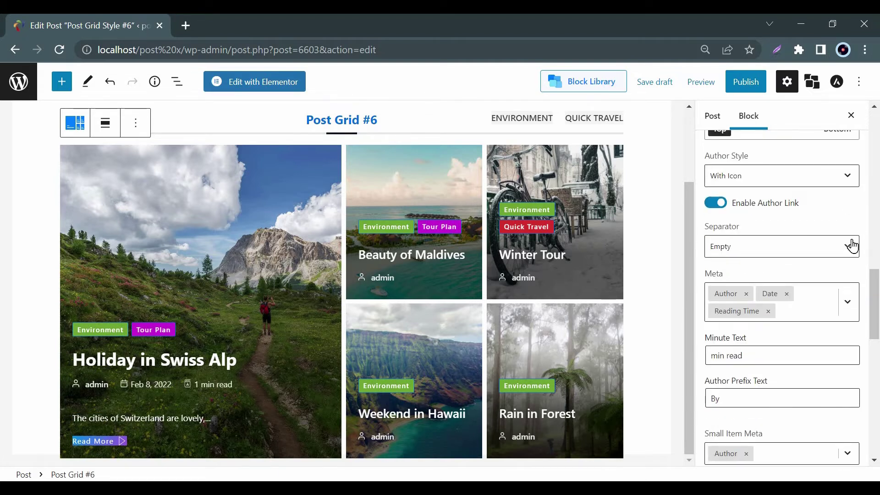
click(852, 247)
click(766, 296)
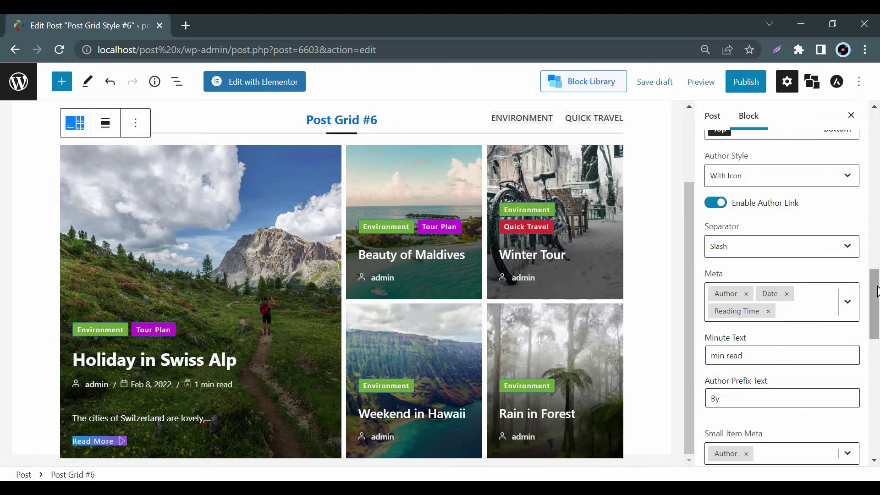
drag(877, 291, 876, 335)
click(852, 334)
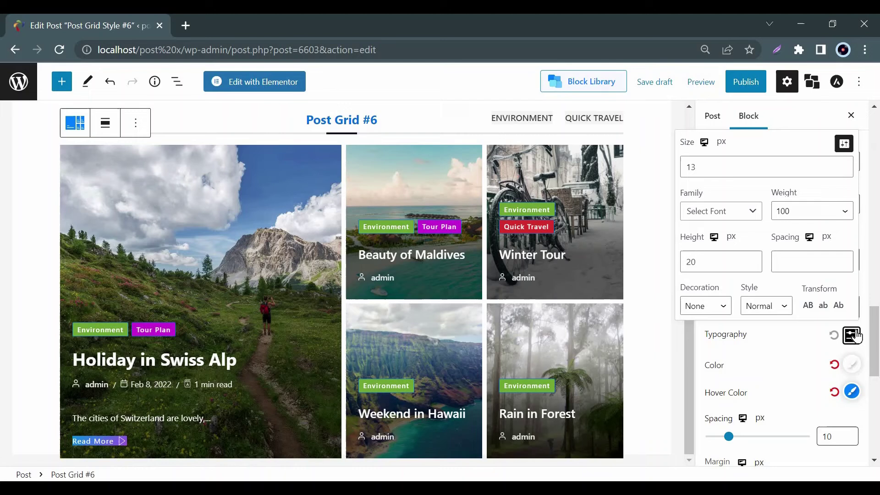
click(854, 335)
scroll(855, 336, down, 3)
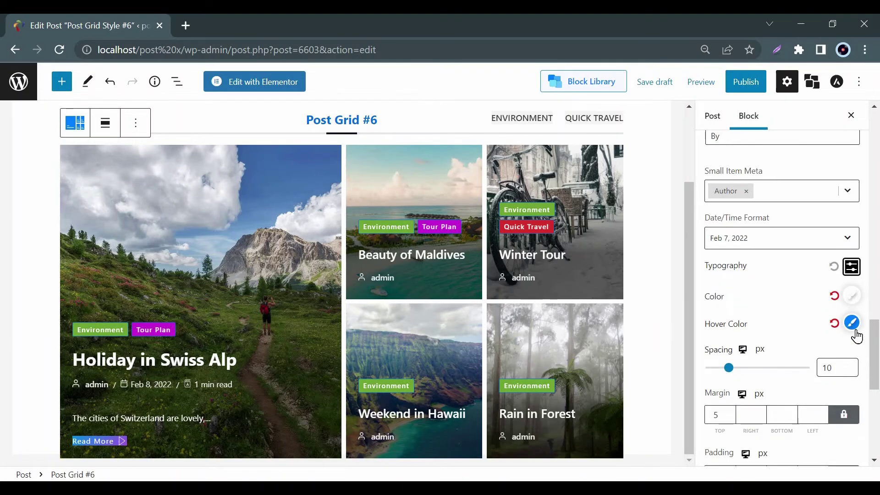
- Keep the Classic category style and return badges to Above Title after trying Top Left over-image
click(854, 245)
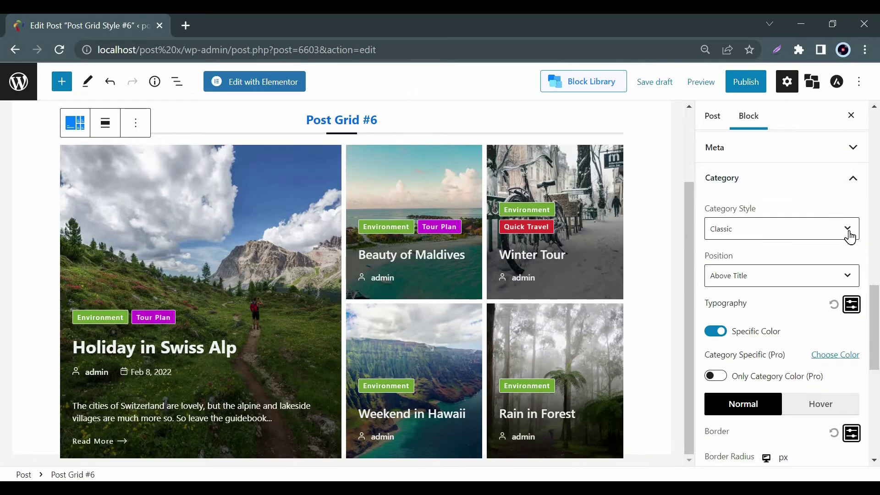
click(849, 237)
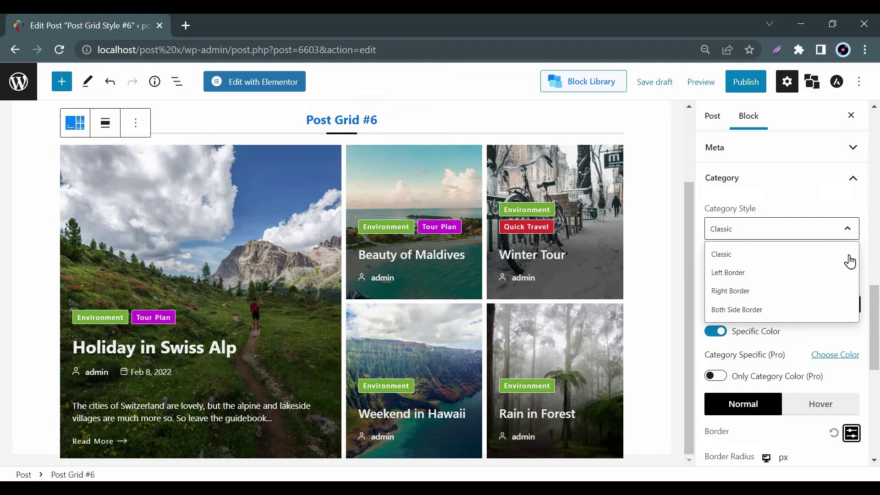
click(866, 279)
click(850, 281)
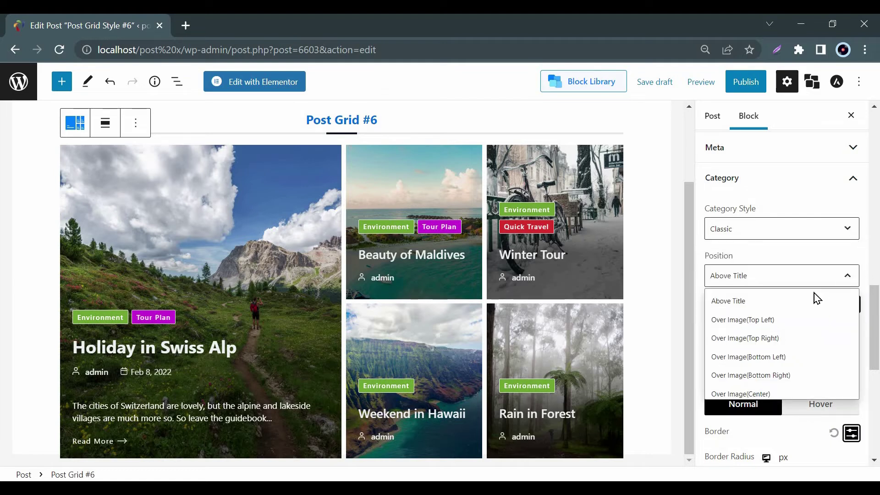
click(781, 325)
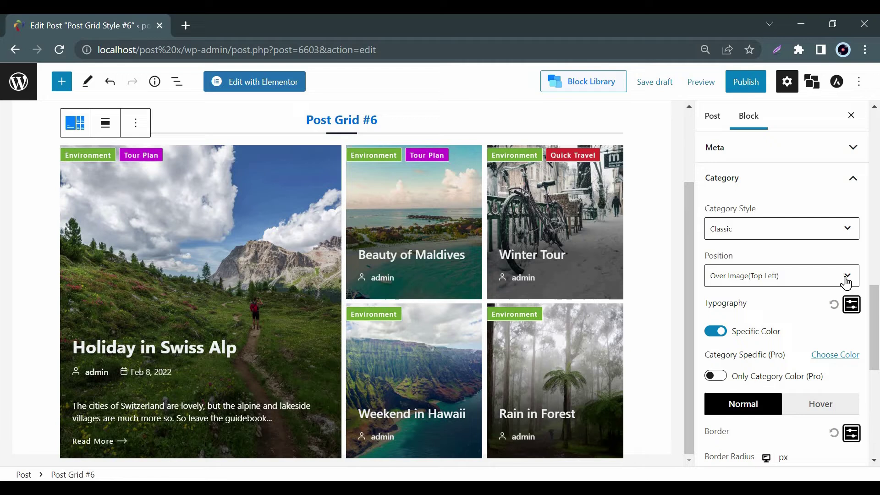
click(847, 283)
click(788, 303)
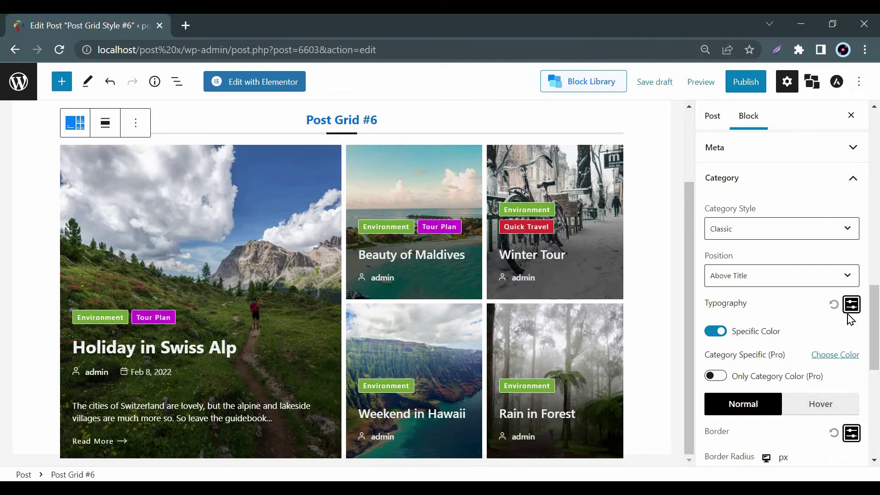
- Keep per-category badge colours on and give the category badge border PostX blue
scroll(851, 319, down, 2)
click(715, 263)
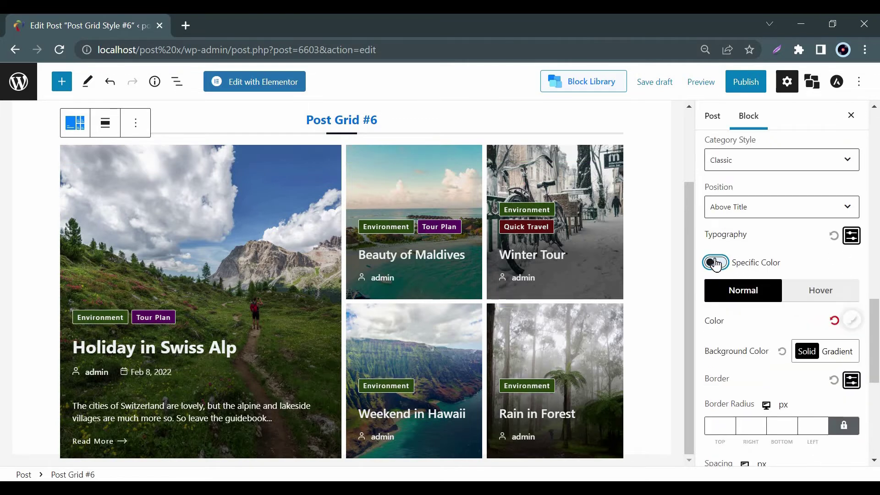
click(716, 263)
scroll(858, 303, down, 2)
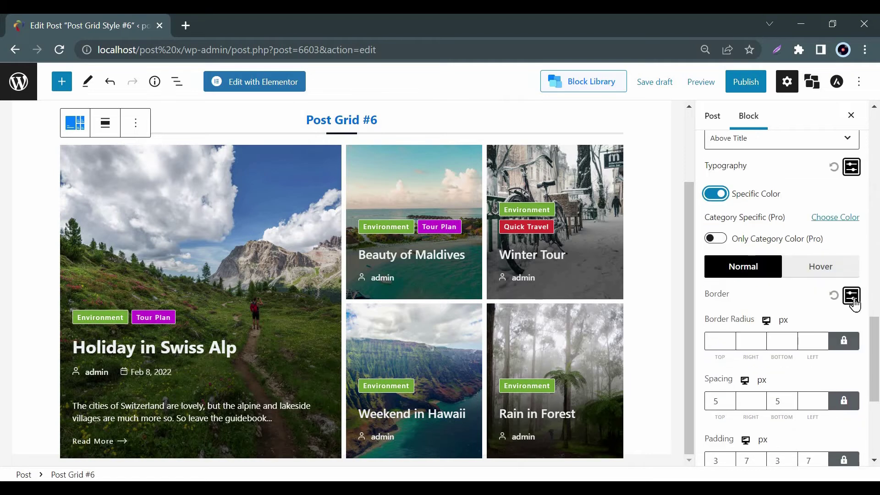
click(854, 301)
click(710, 257)
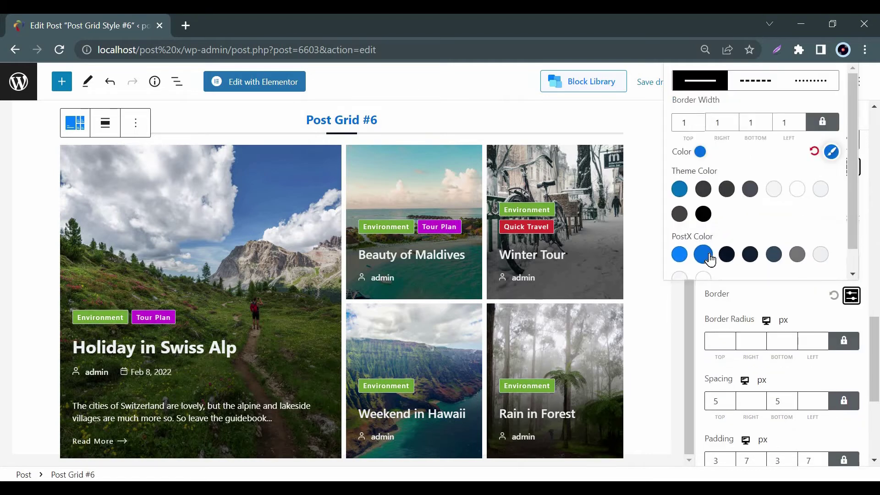
click(846, 323)
scroll(846, 323, down, 2)
scroll(846, 324, down, 3)
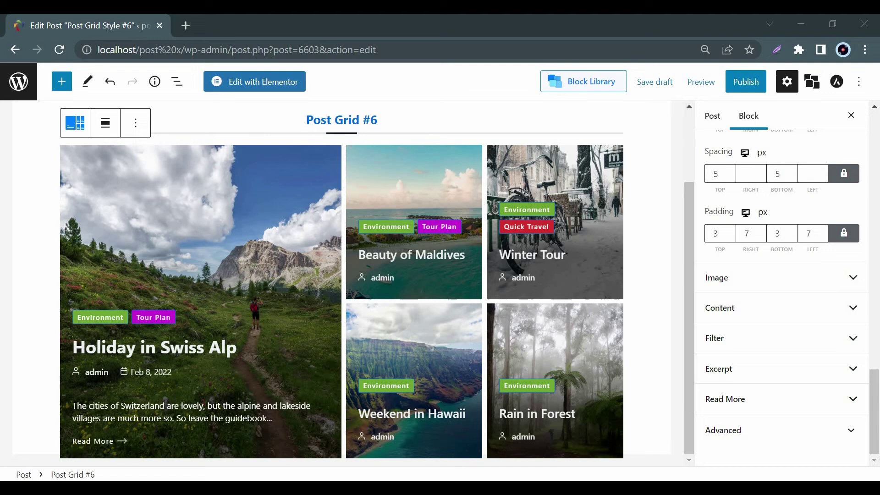
click(857, 286)
- Set Image Hover Animation to Zoom Out and switch the image Overlay toggle off
scroll(857, 286, down, 2)
click(846, 261)
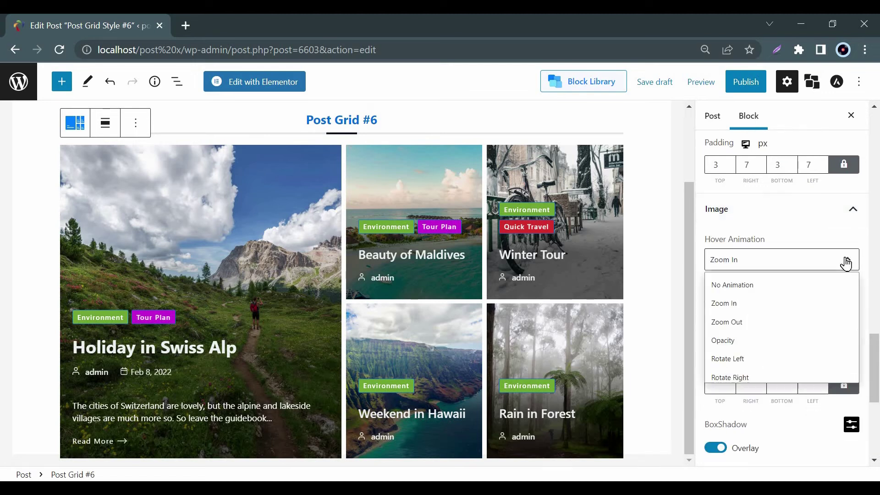
click(760, 323)
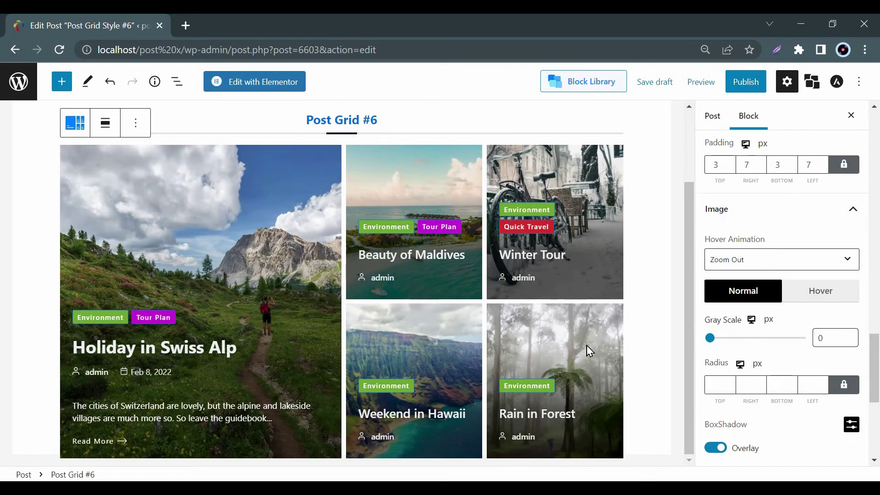
scroll(779, 353, down, 2)
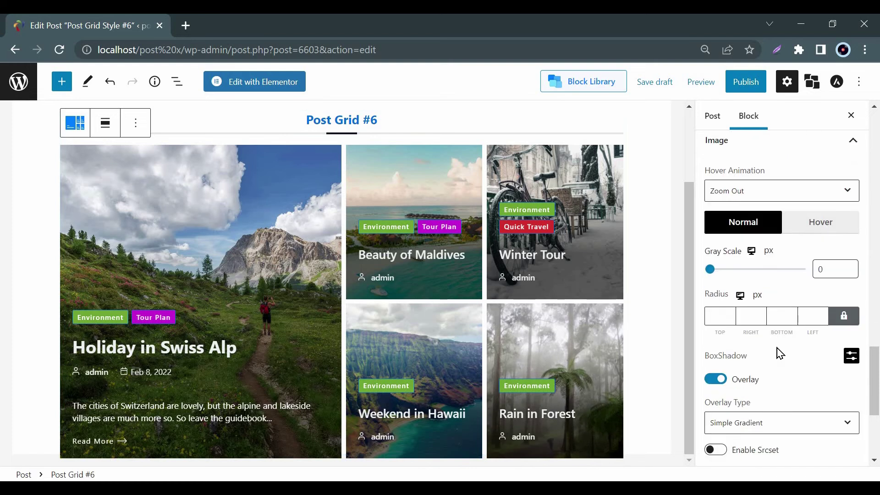
scroll(779, 353, down, 2)
click(716, 311)
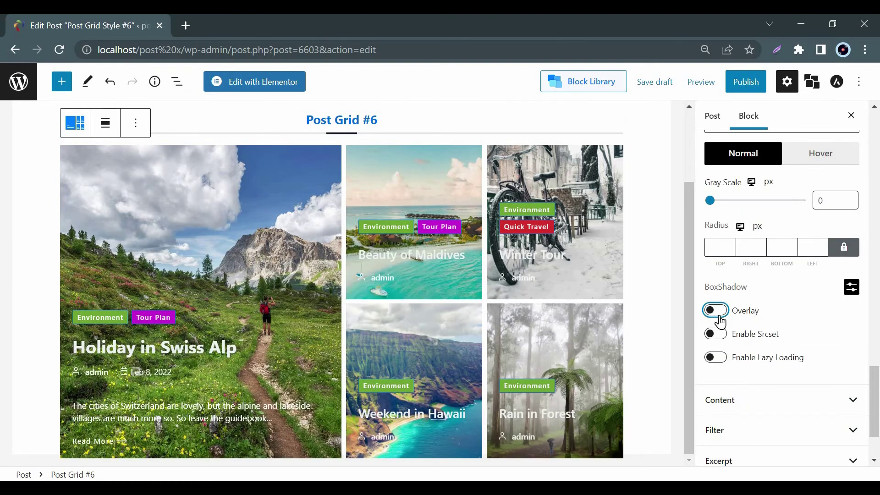
- Keep post text at card bottoms after a middle trial, and set Content Animation to Slide Down
click(854, 307)
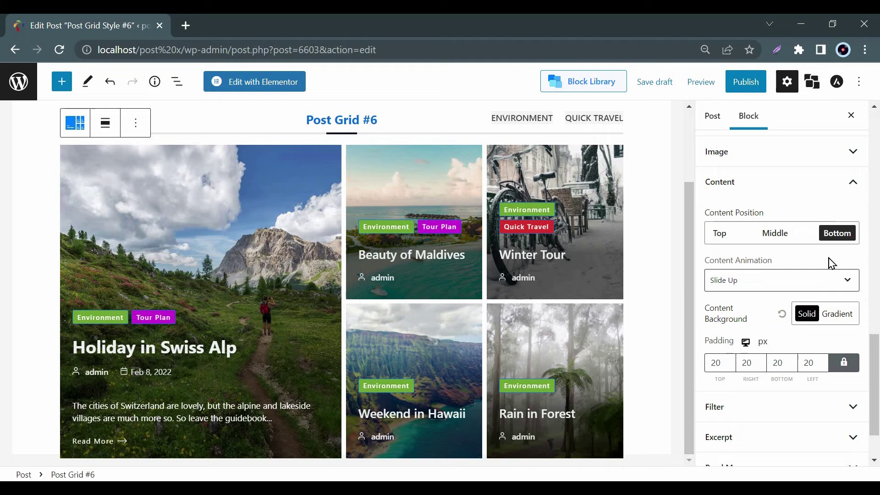
click(775, 234)
click(837, 234)
click(845, 278)
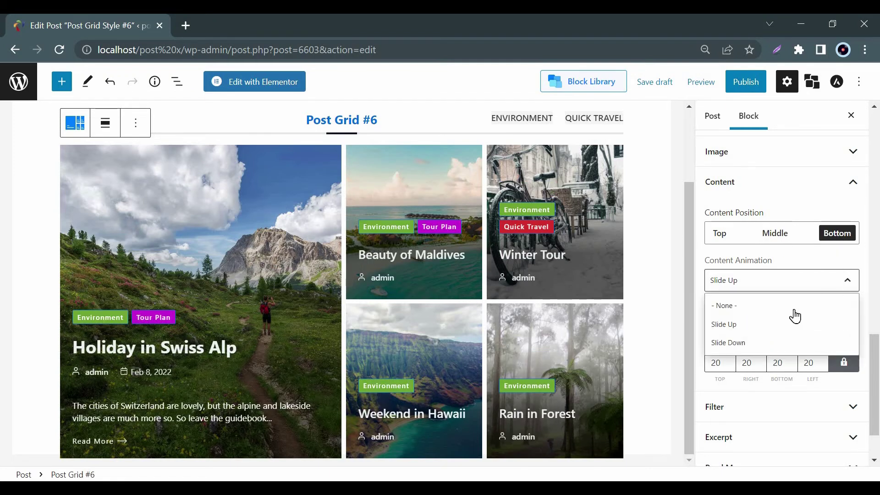
click(759, 343)
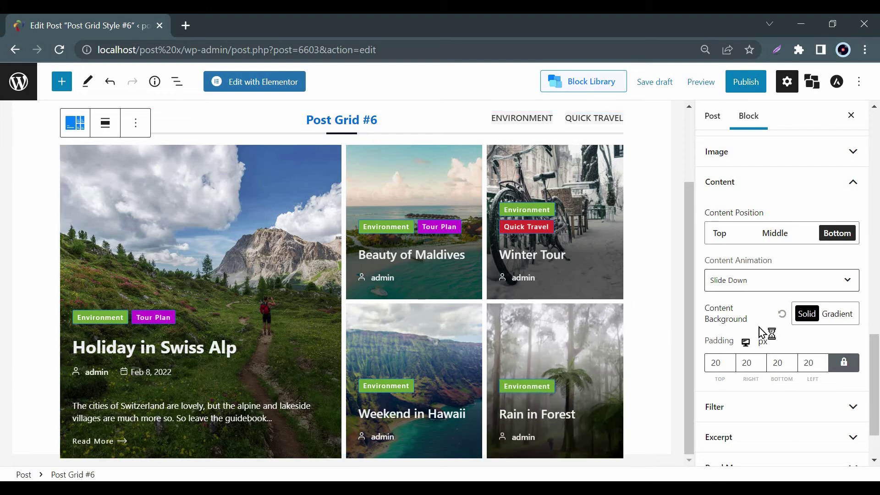
scroll(761, 331, down, 1)
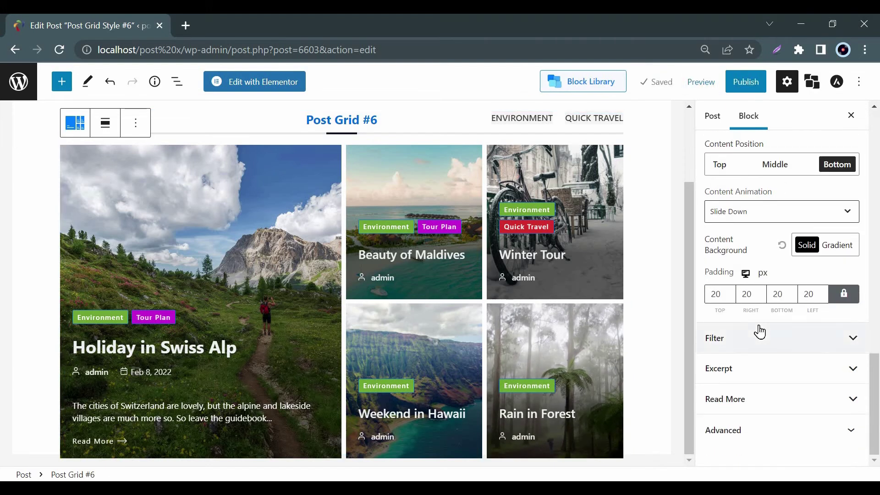
click(852, 340)
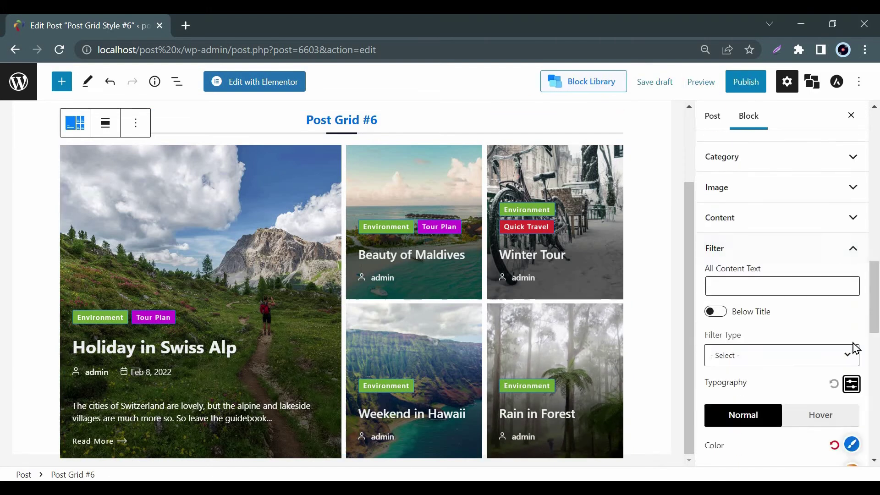
- Set the filter type to category with Environment and Quick Travel as values
click(824, 361)
click(762, 400)
click(801, 412)
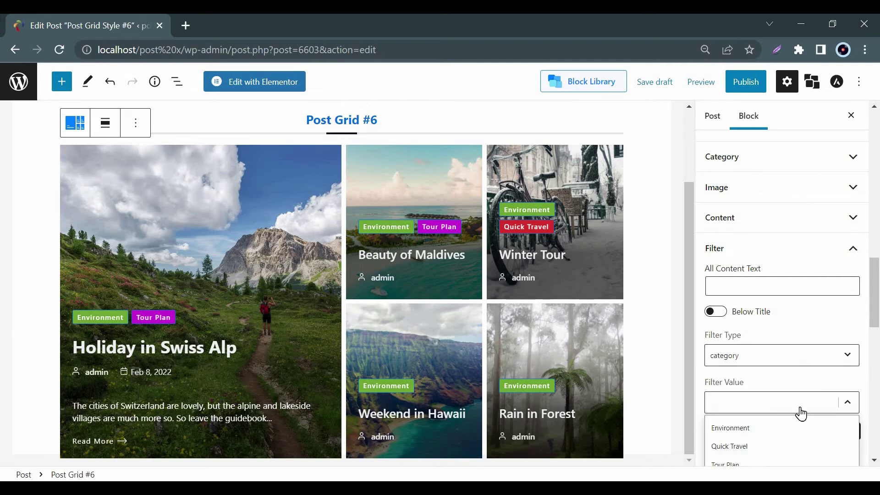
click(758, 360)
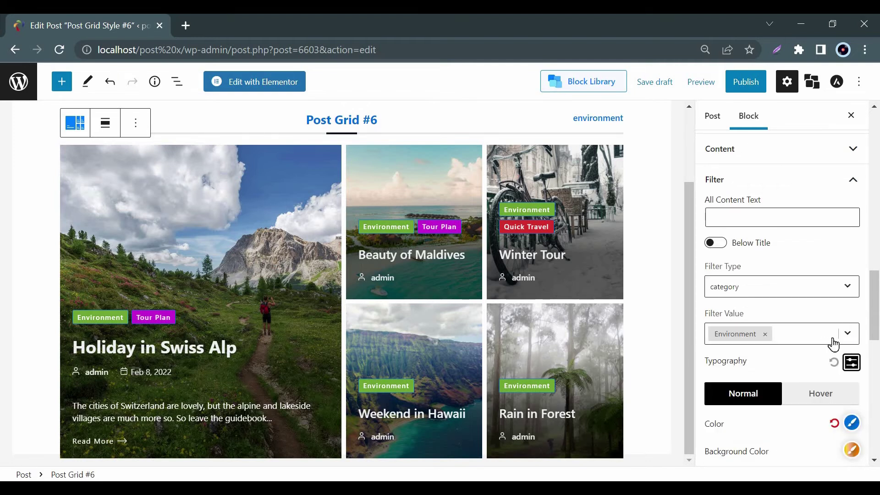
click(832, 339)
click(753, 379)
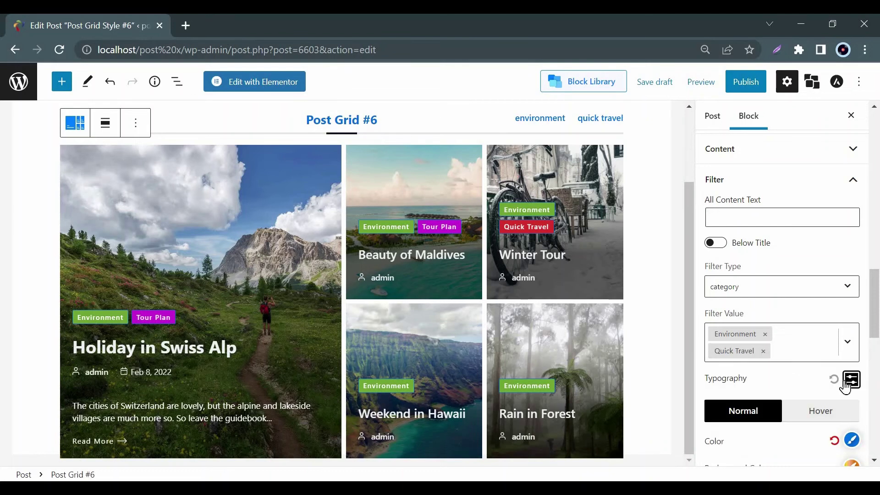
- Make filter labels uppercase and try a dark blue, then light, filter background
click(846, 386)
click(808, 349)
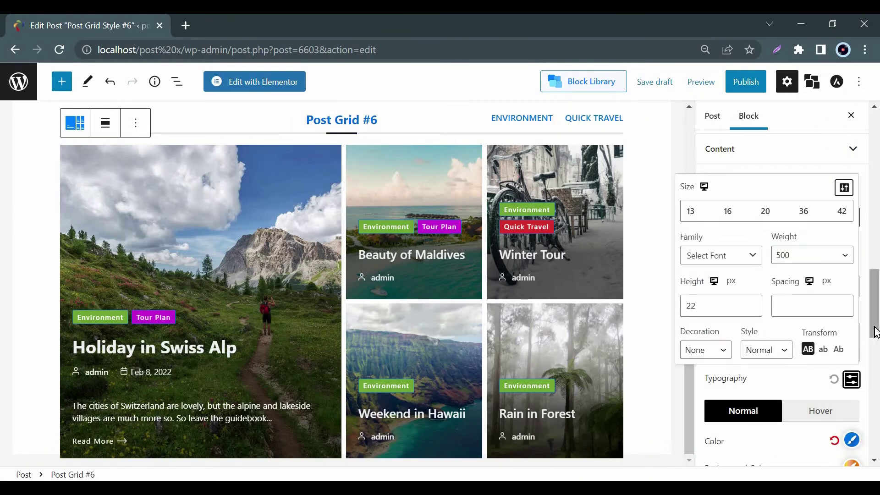
drag(877, 332, 877, 358)
click(852, 300)
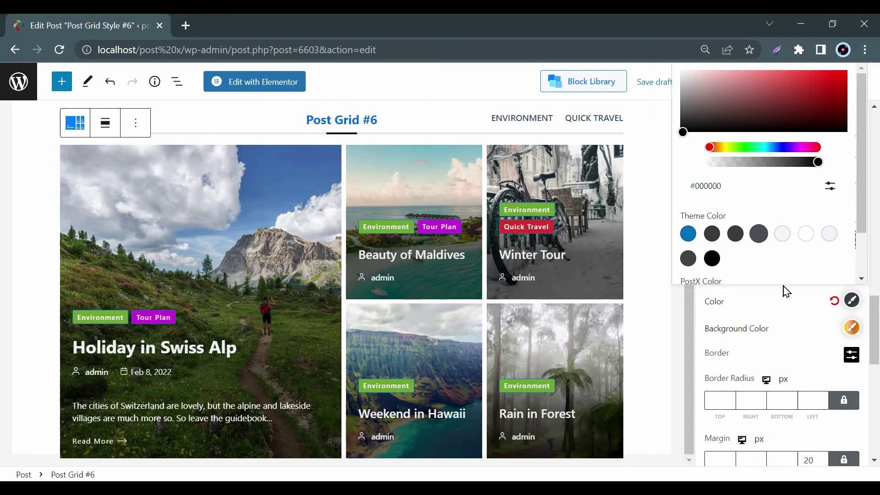
click(832, 334)
click(849, 332)
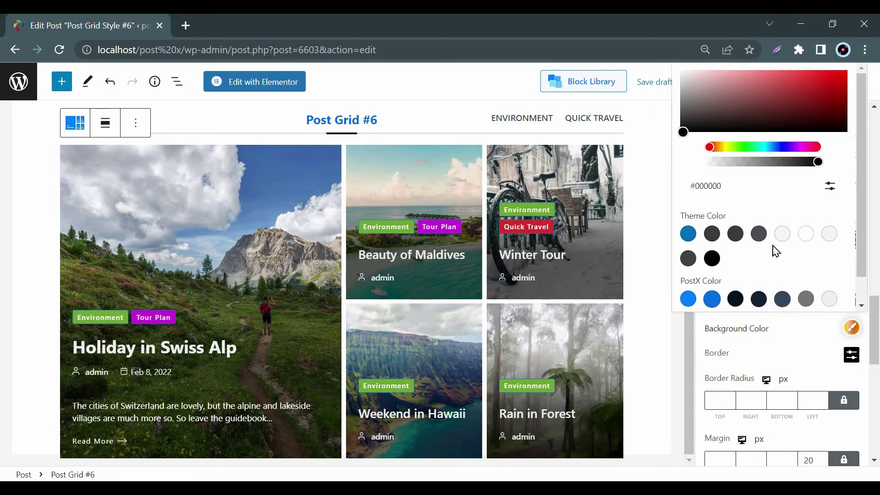
click(688, 235)
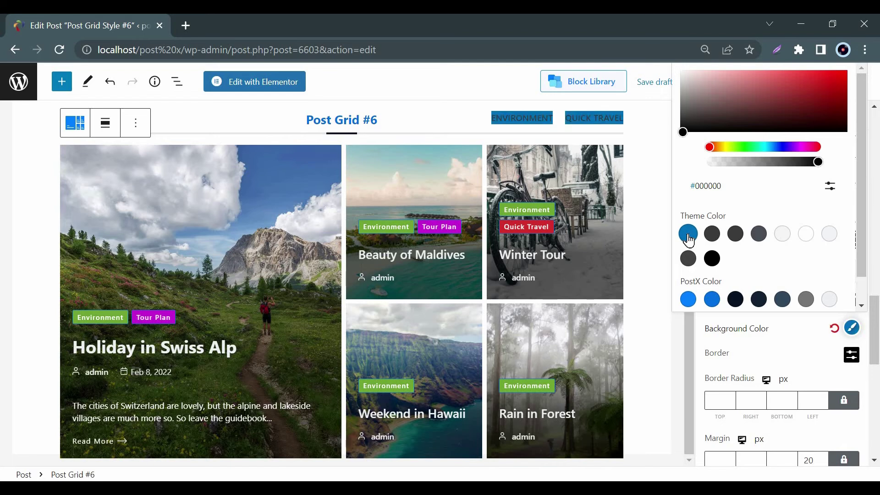
click(781, 235)
click(804, 350)
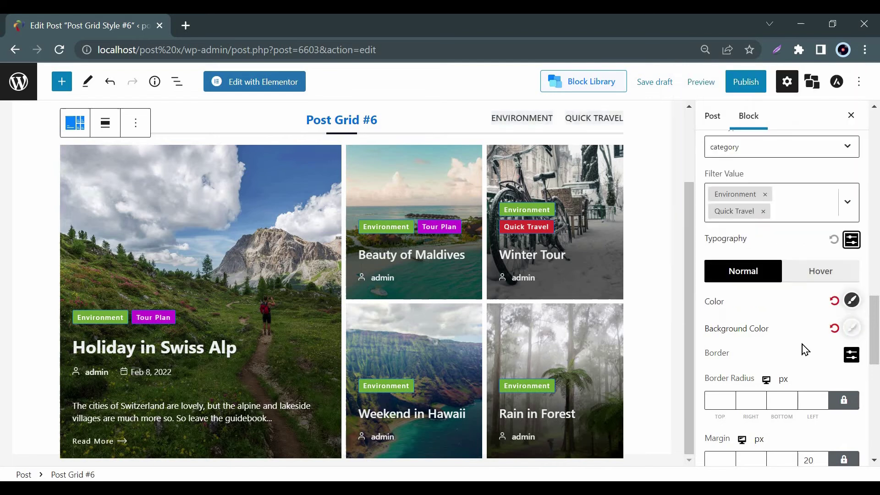
scroll(806, 349, down, 3)
- Raise the Excerpt Limit from 23 to 35 words
click(807, 362)
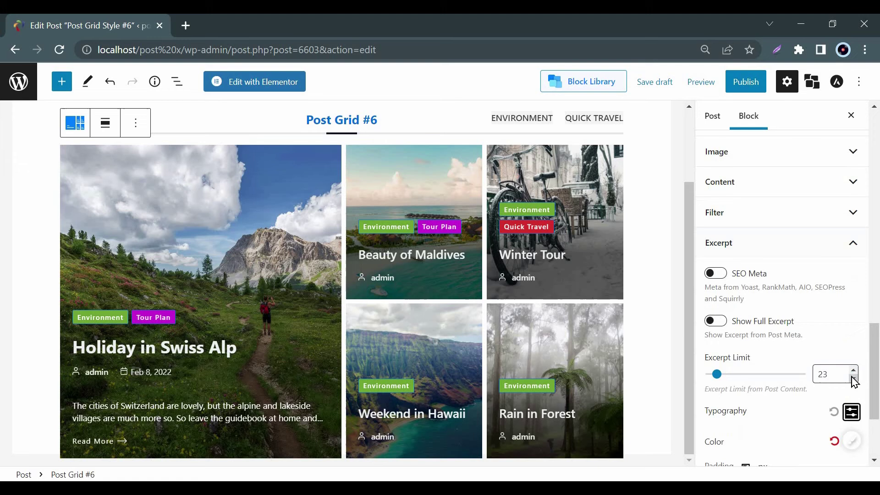
scroll(817, 352, down, 2)
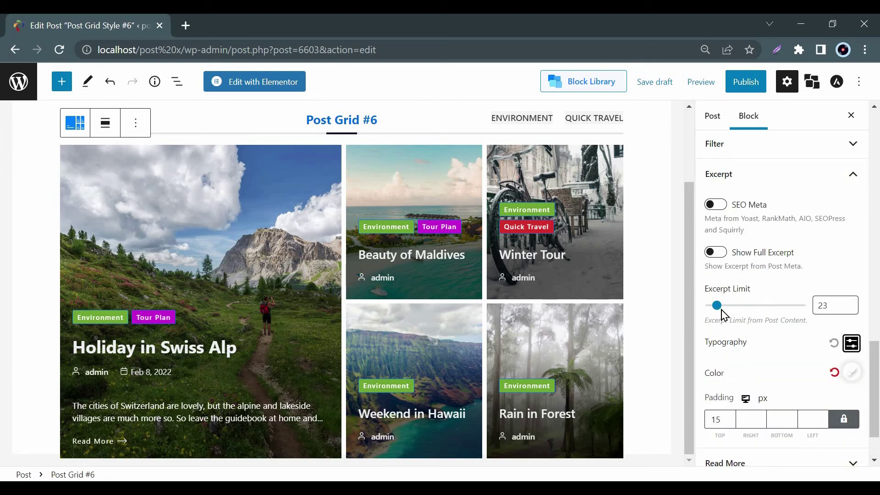
drag(719, 312, 722, 311)
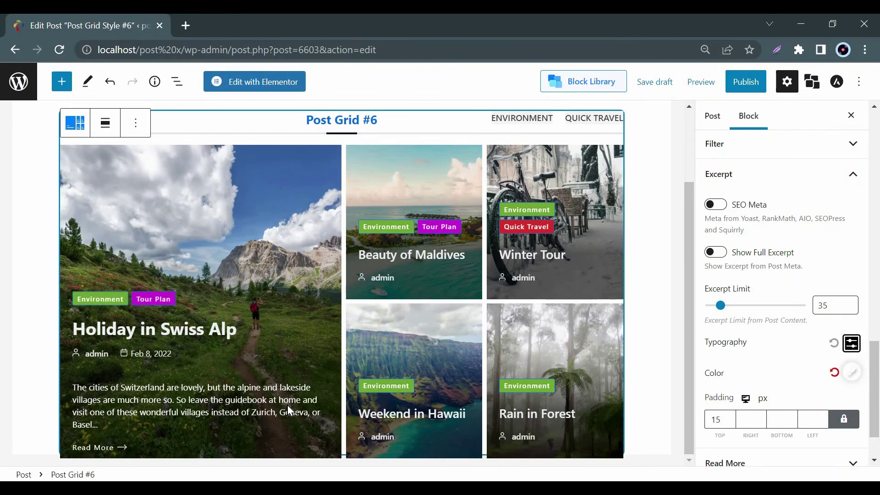
scroll(757, 305, down, 2)
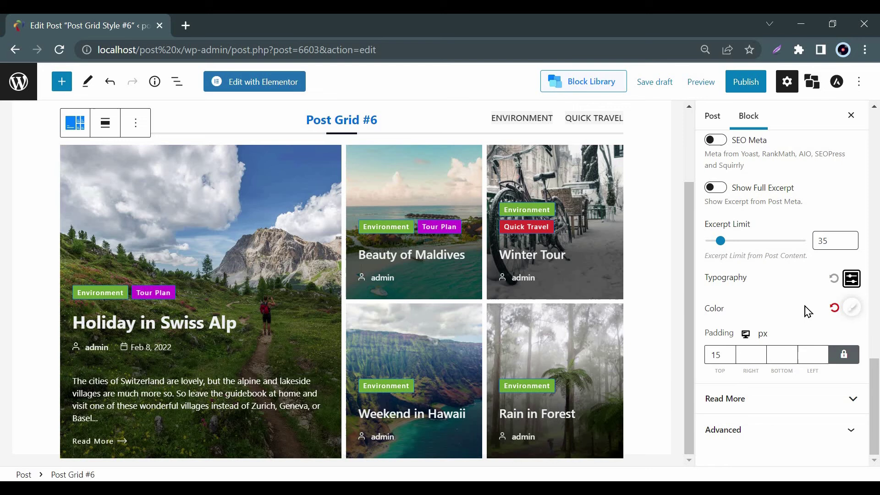
click(861, 337)
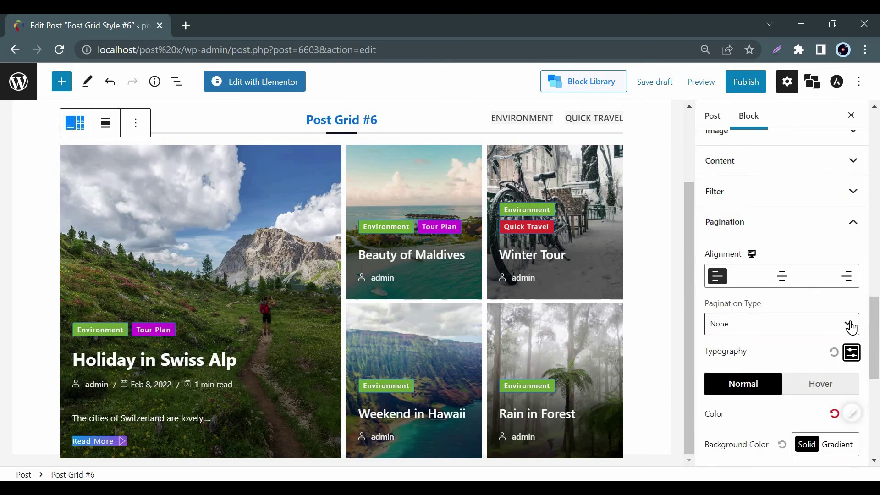
- Set Pagination Type to Navigation arrows and shrink Arrow Size from 14 to 10
click(852, 327)
click(736, 366)
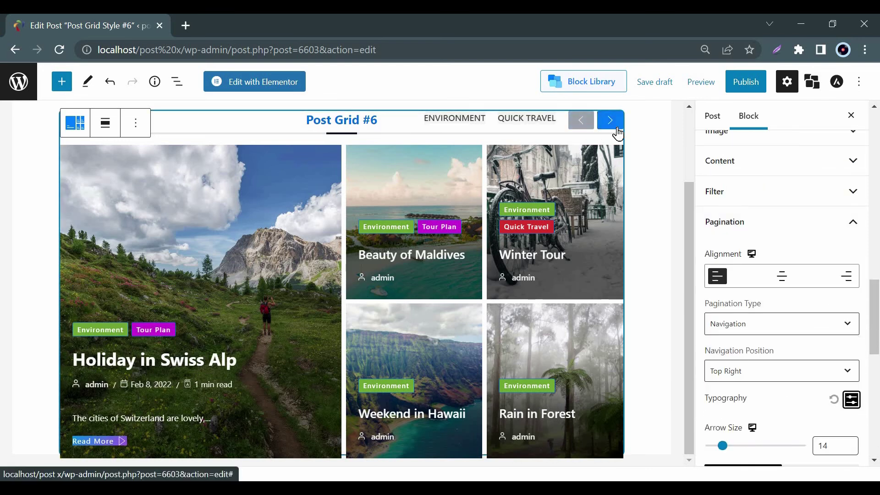
scroll(758, 403, down, 2)
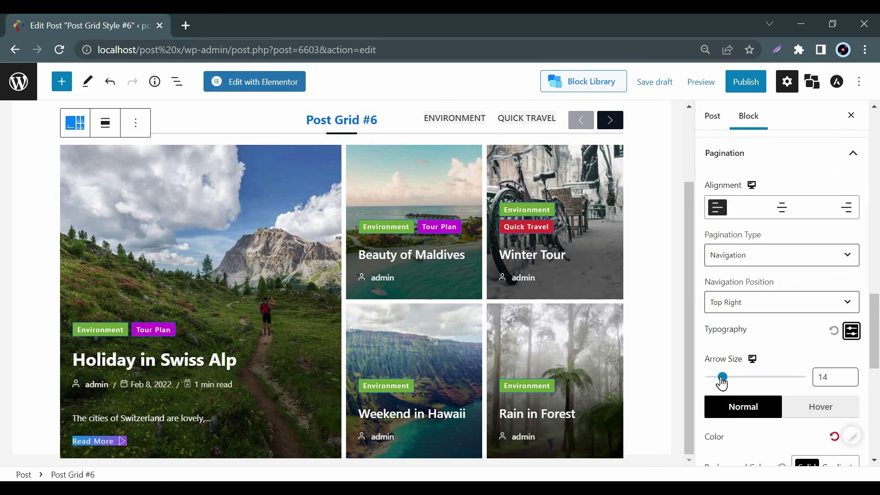
drag(722, 384, 721, 383)
scroll(875, 353, down, 3)
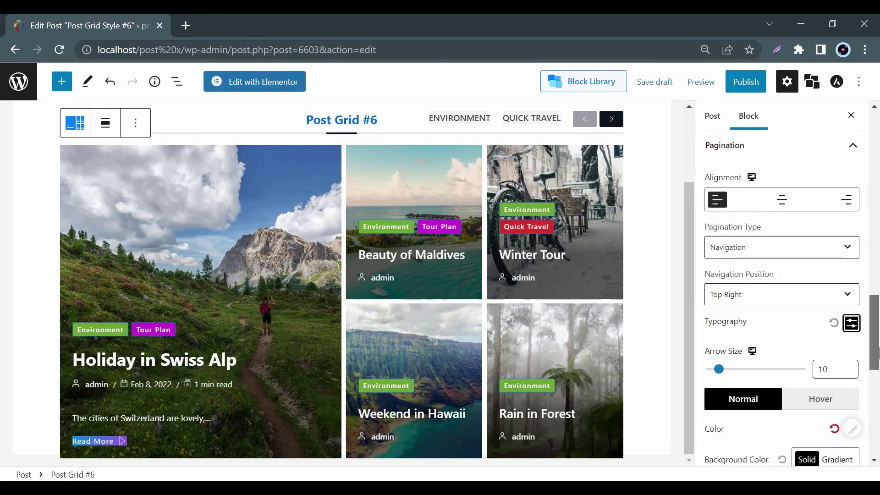
click(850, 326)
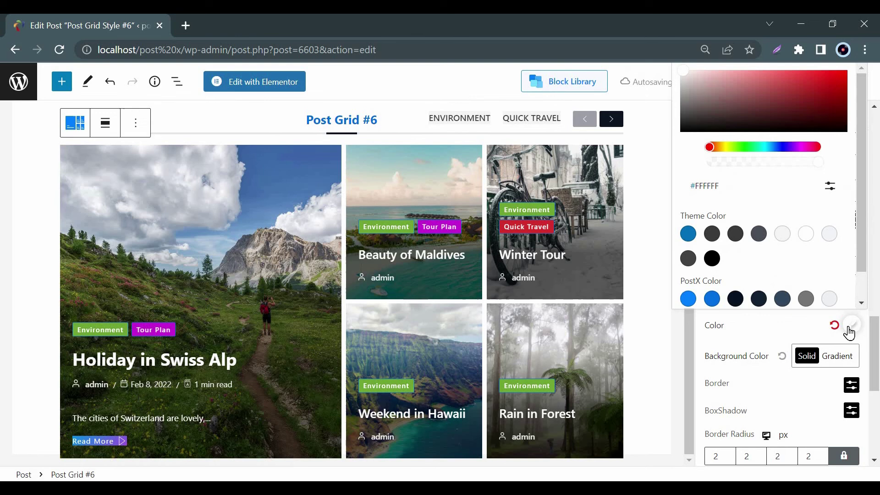
click(843, 357)
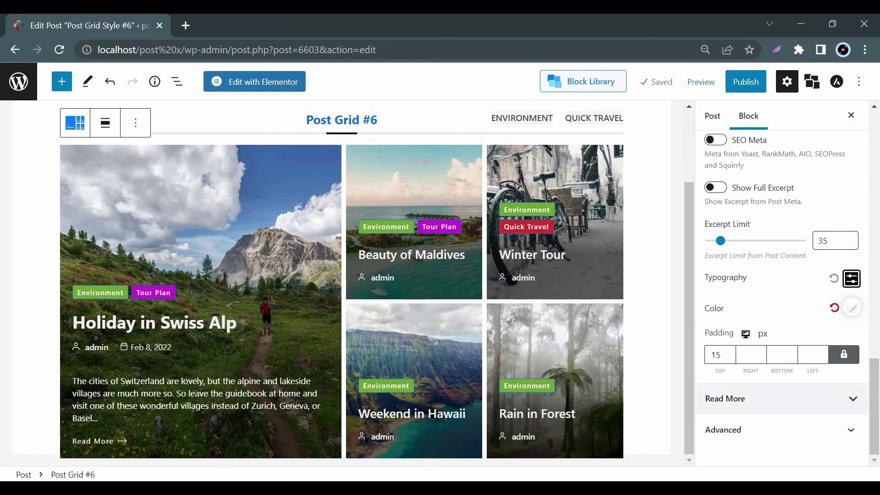
- Give the Read More links an Angle icon and a gradient background
click(779, 398)
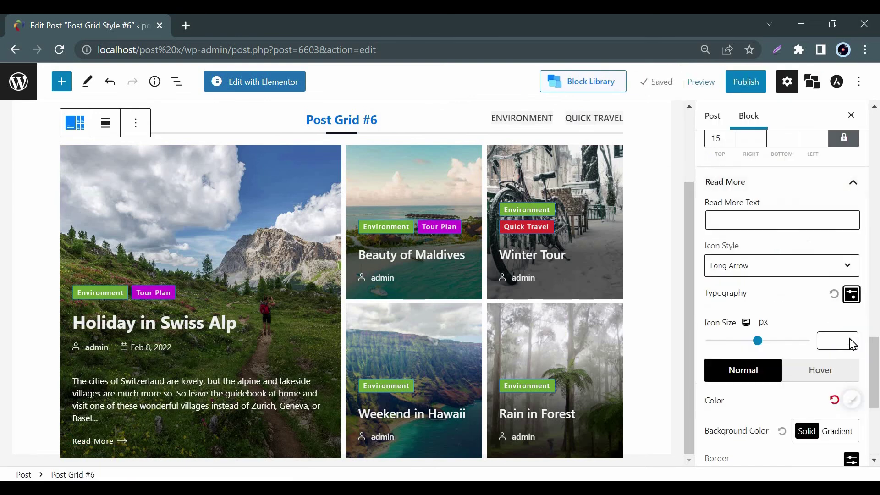
click(801, 270)
click(781, 310)
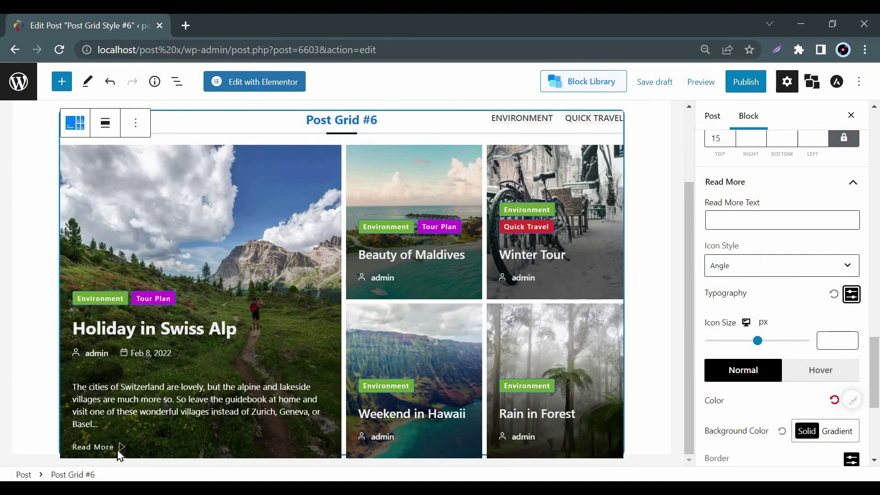
scroll(816, 373, down, 2)
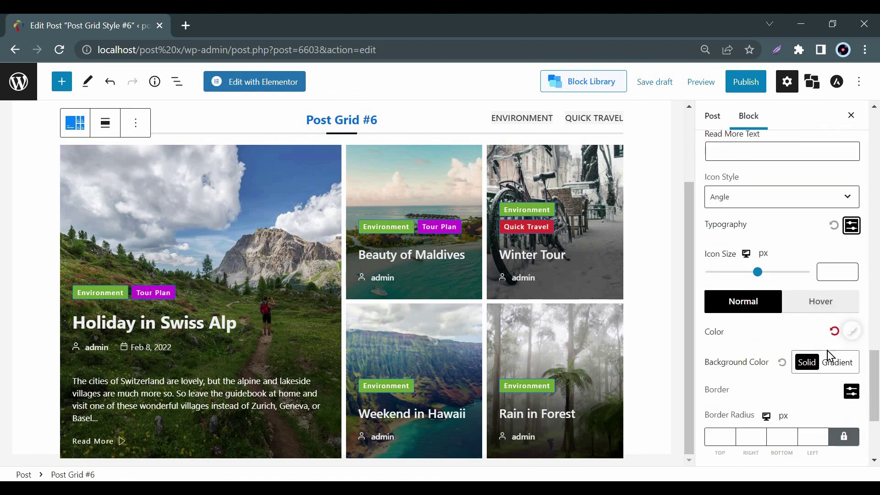
click(831, 372)
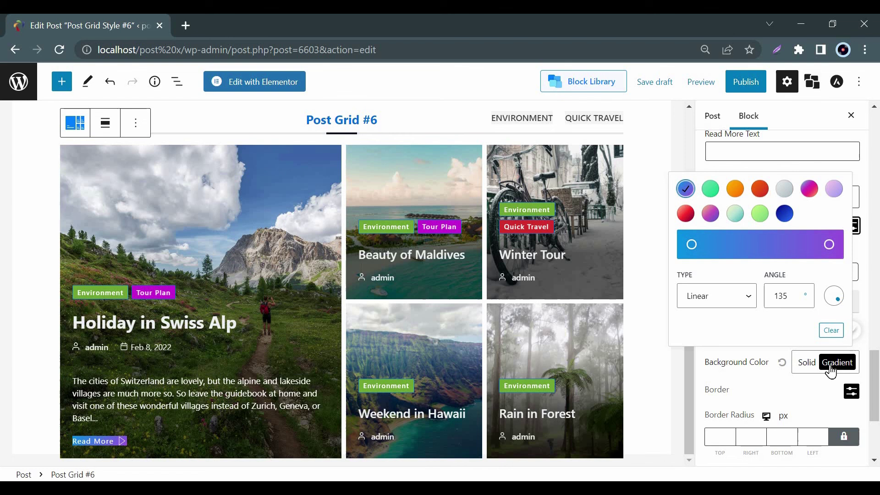
click(831, 372)
scroll(831, 372, down, 2)
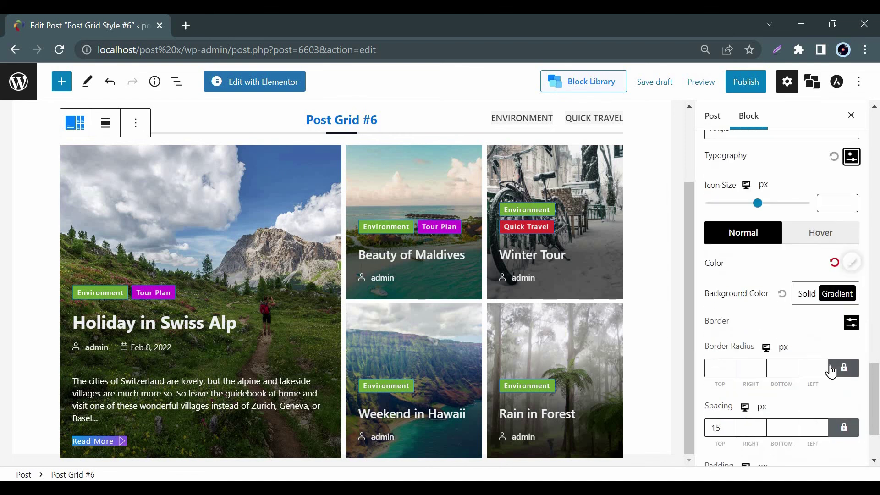
scroll(831, 372, down, 2)
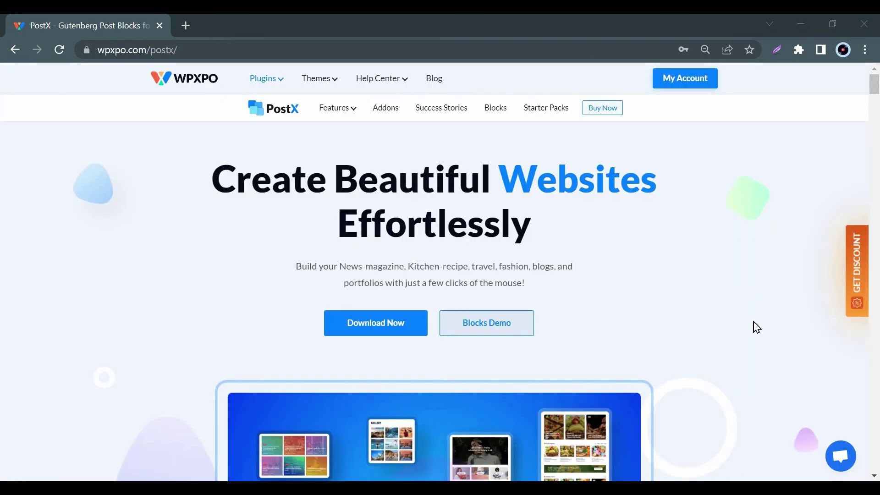